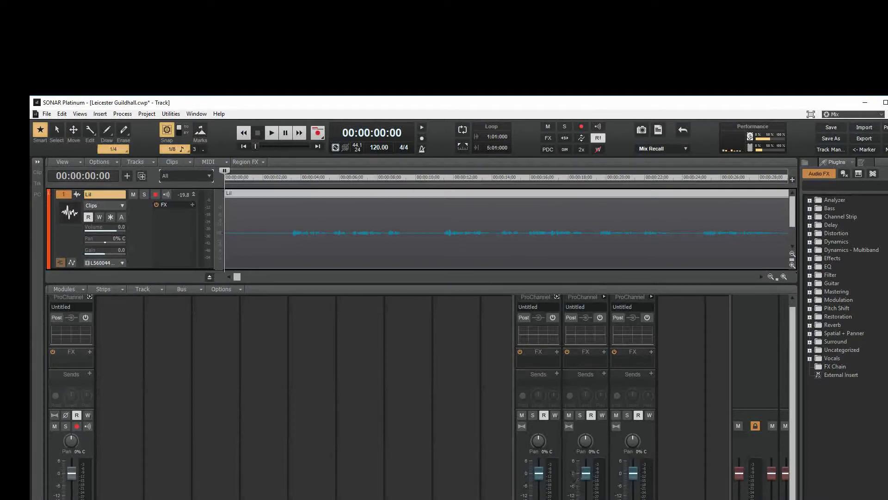
Step: Delete the two unused extra bus strips from the Console view
right_click(632, 474)
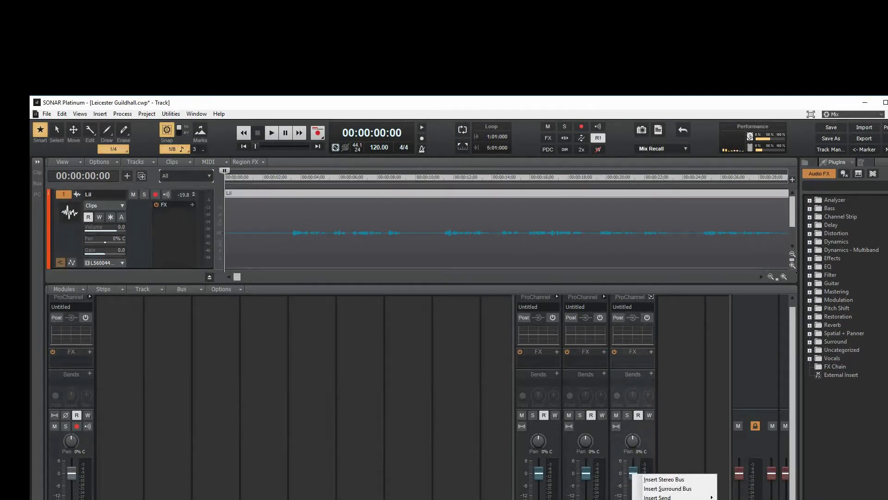
click(666, 499)
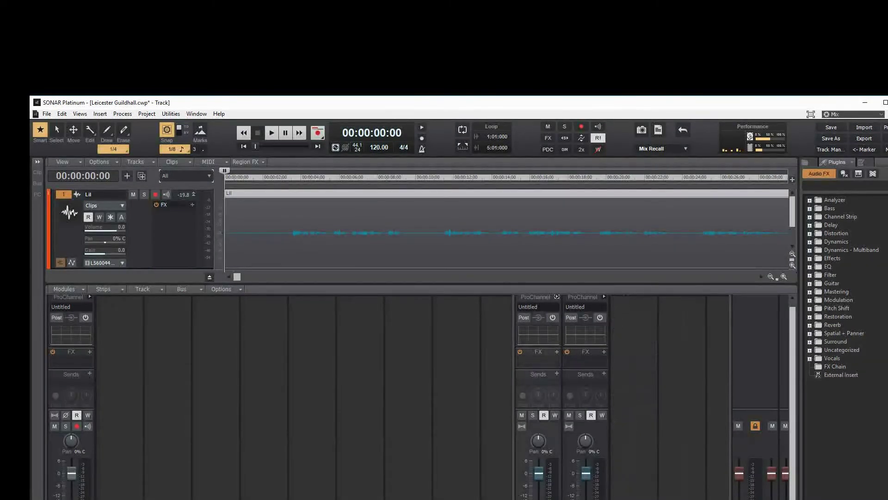
right_click(587, 476)
click(601, 498)
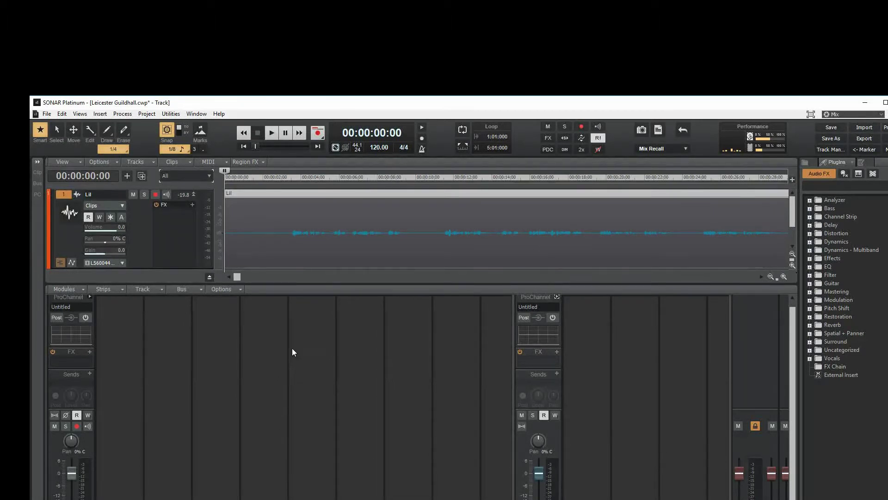
Step: Play the Lil vocal, pause at 00:00:19:08, and select the Lil clip
click(271, 134)
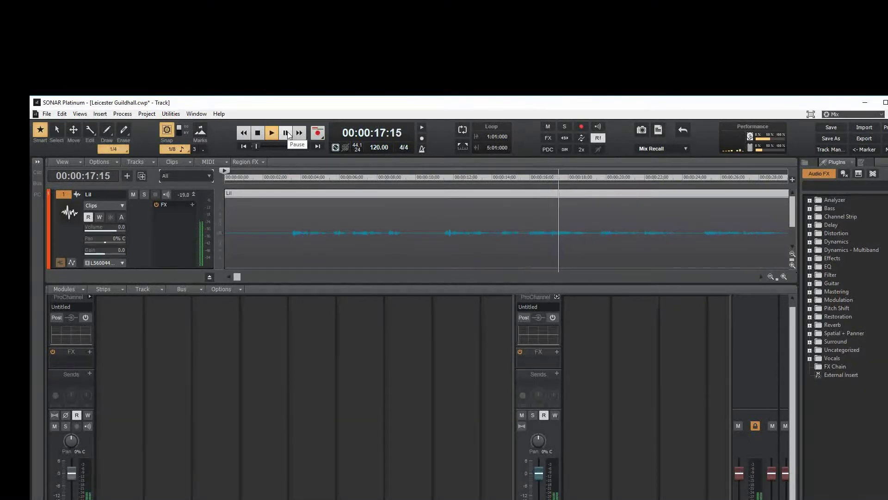
click(287, 133)
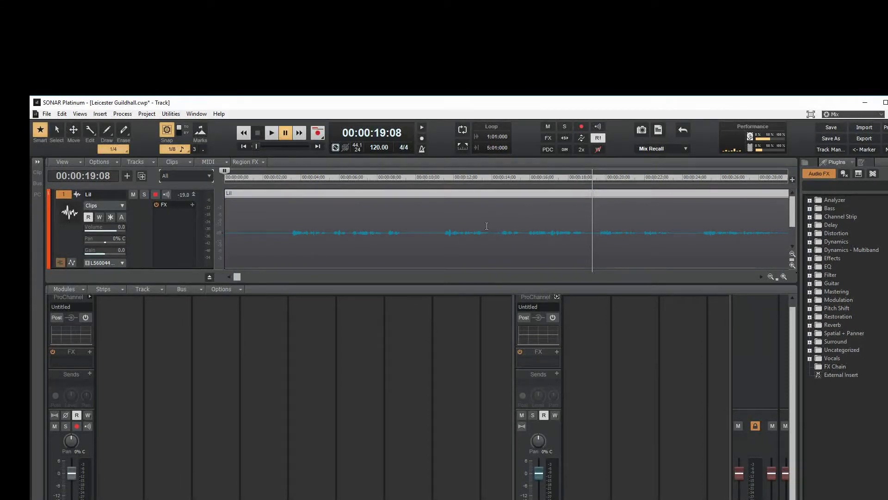
click(368, 195)
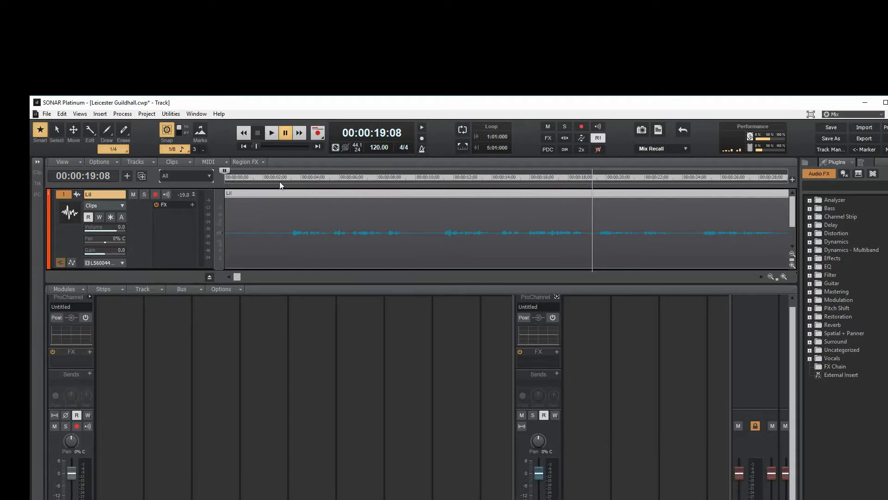
Step: Normalize the Lil clip to -3.0 dB with Process > Apply Effect > Normalize
click(122, 113)
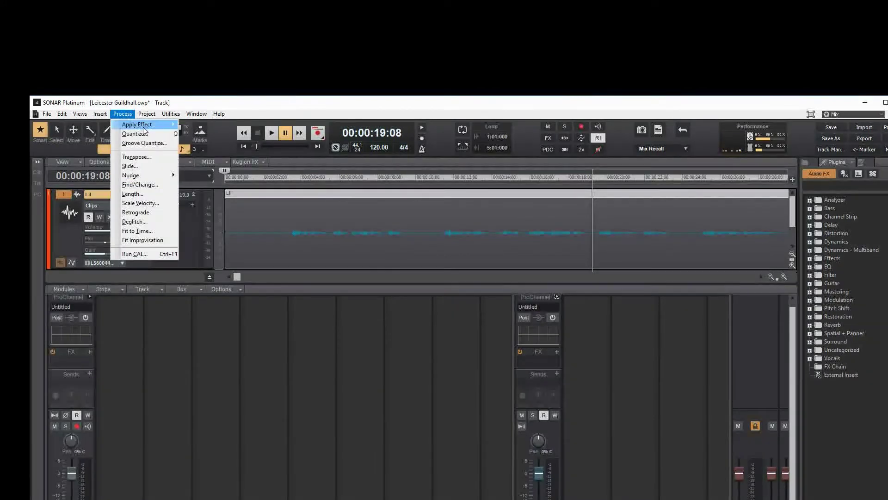
mouse_move(148, 125)
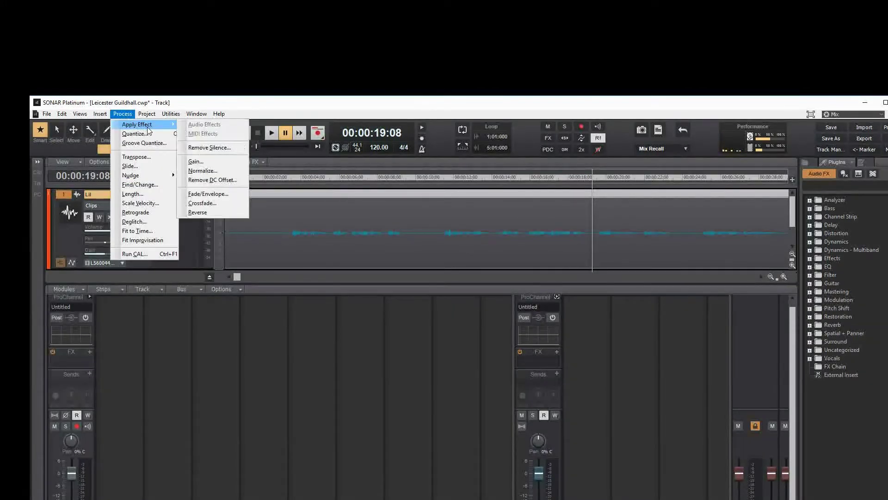
click(222, 175)
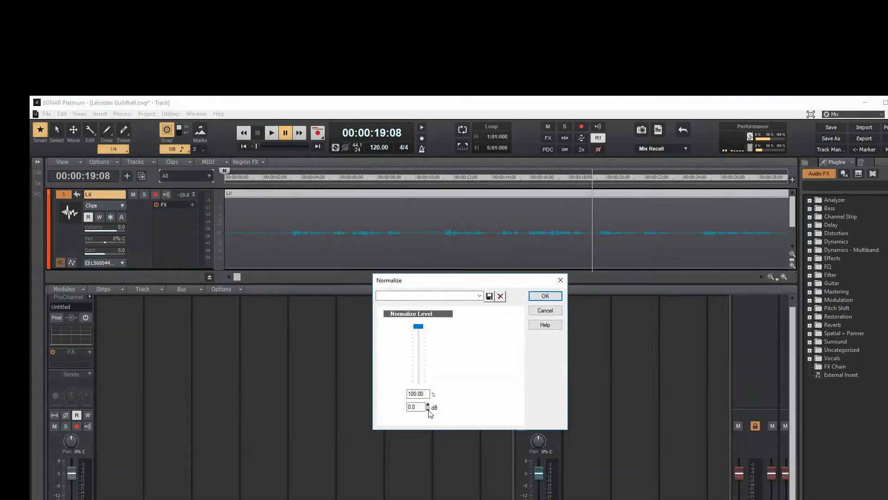
click(428, 410)
click(427, 409)
click(546, 296)
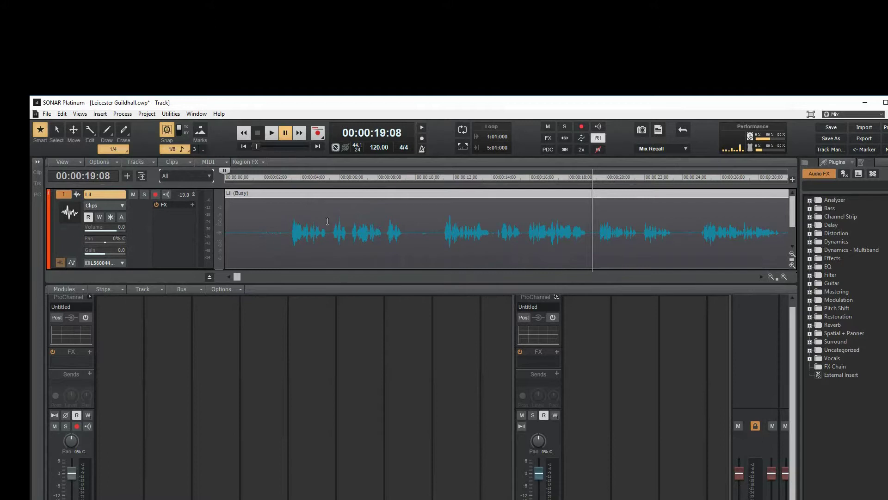
click(244, 147)
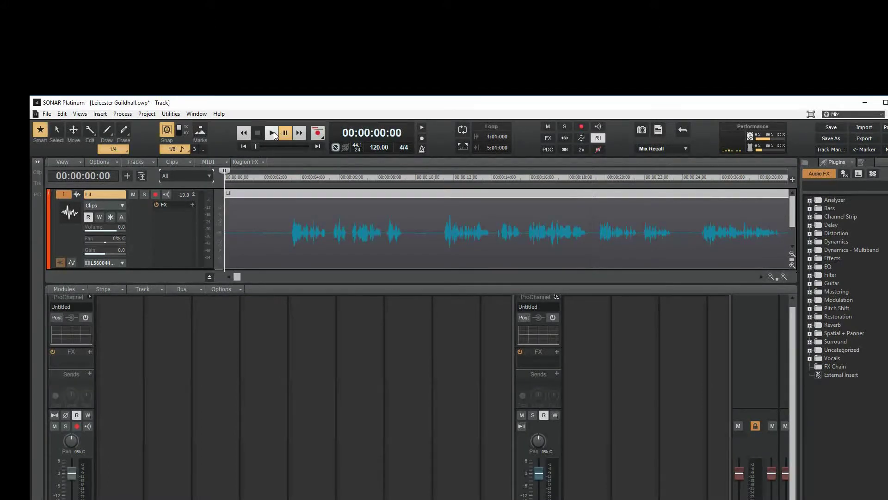
click(273, 132)
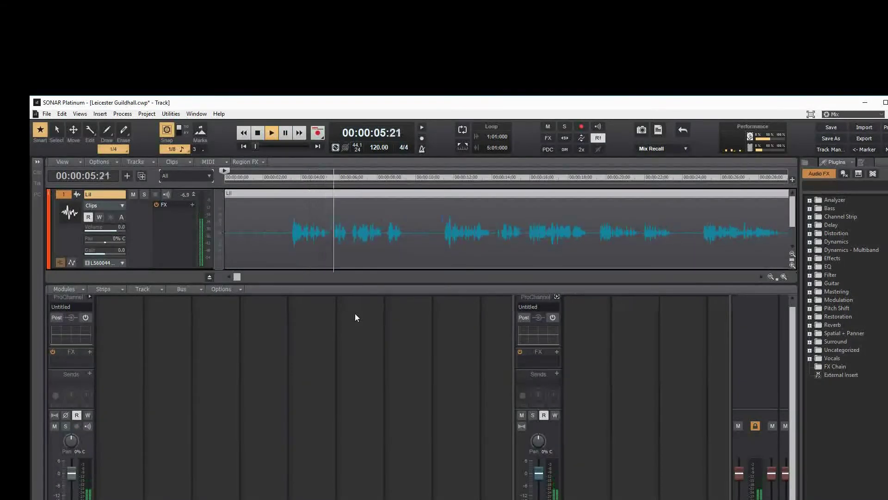
click(259, 134)
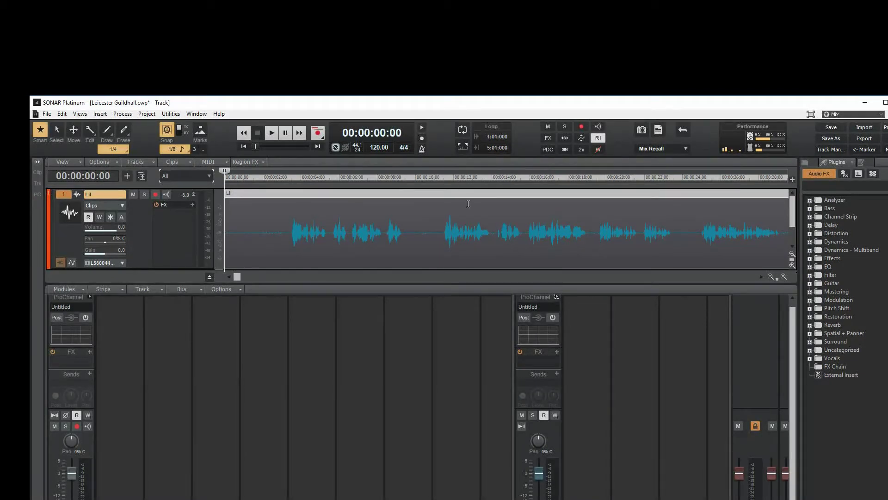
Step: Send the Lil clip to iZotope RX 6 through Process Effect > Audio Effects > RX 6 Connect
right_click(307, 193)
mouse_move(387, 284)
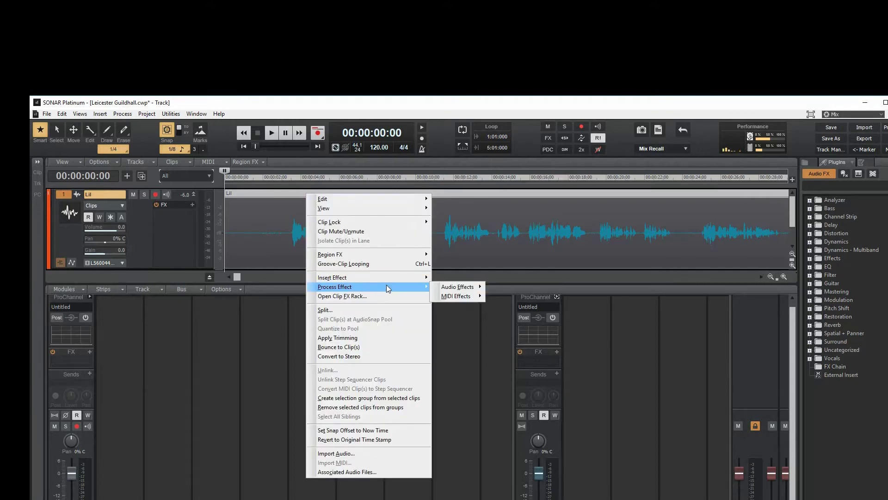
mouse_move(470, 287)
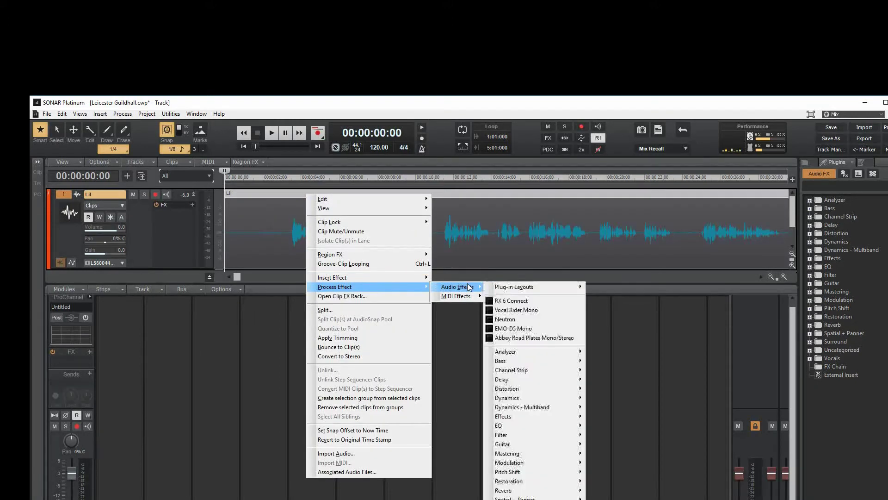
click(526, 305)
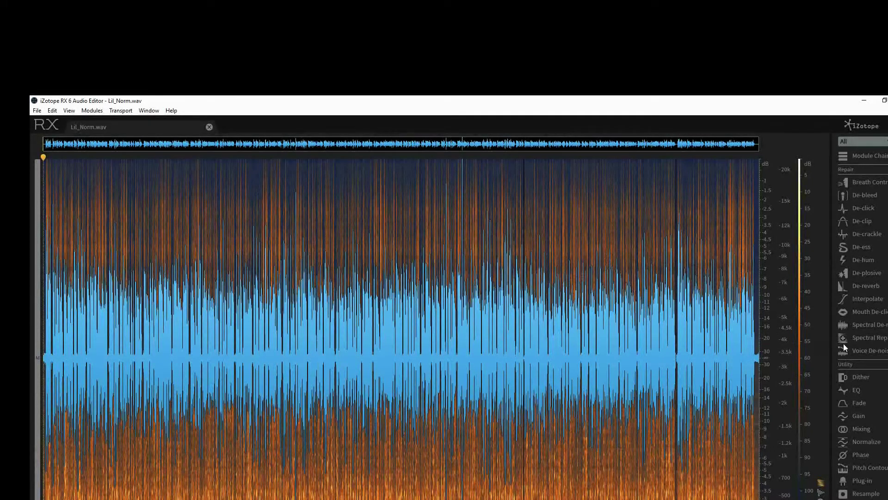
Step: Open Voice De-noise and load the Light Auto Denoising - Dialogue preset
click(871, 351)
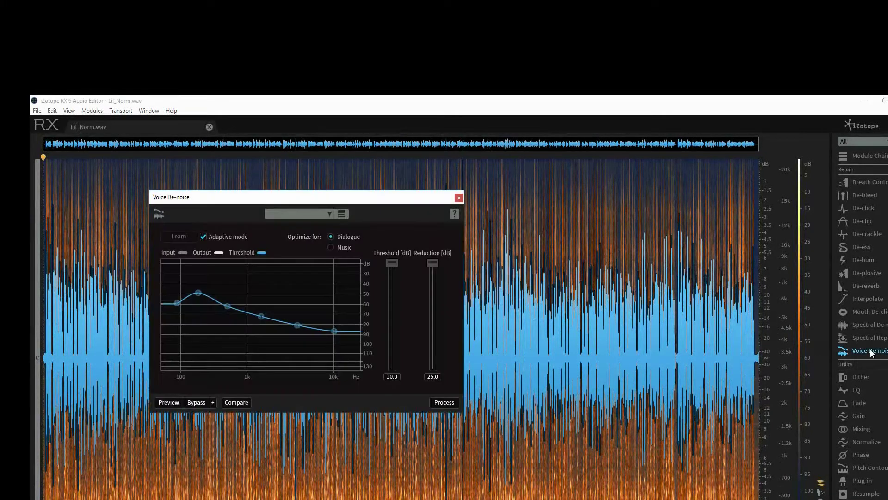
drag(290, 200, 524, 274)
click(561, 289)
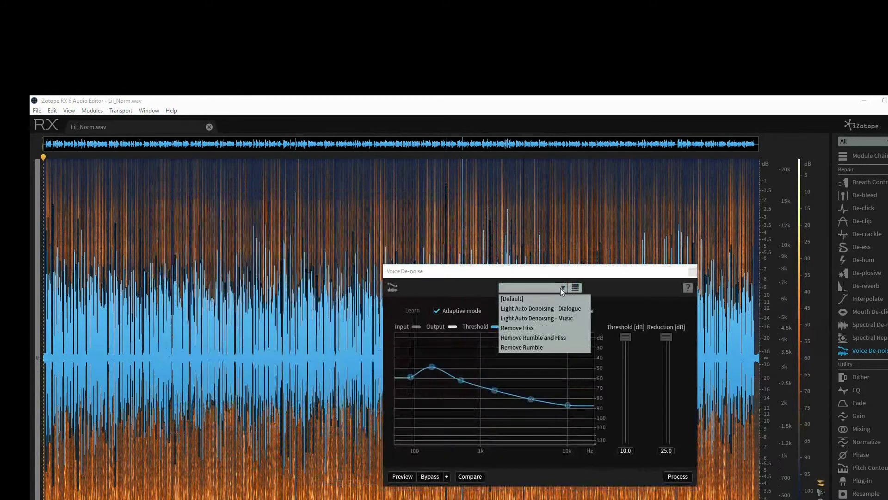
click(546, 309)
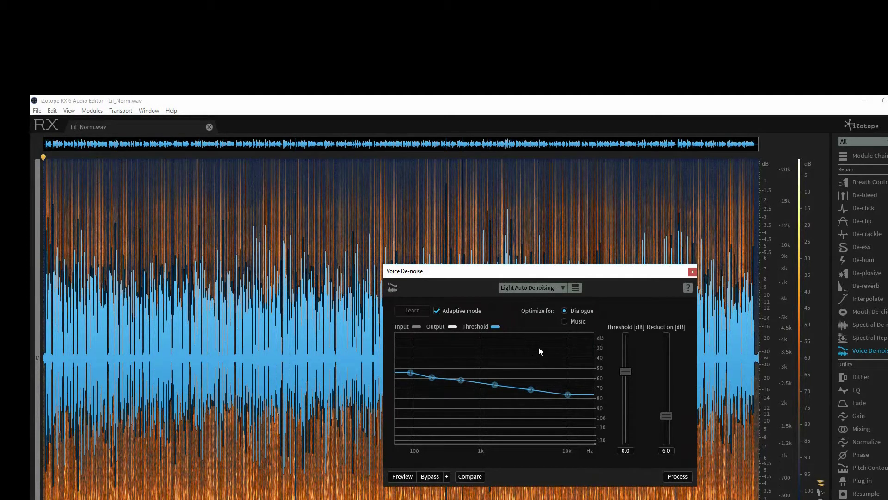
Step: Preview Voice De-noise with reduction 25 dB and threshold 10 dB, then process the audio
click(408, 477)
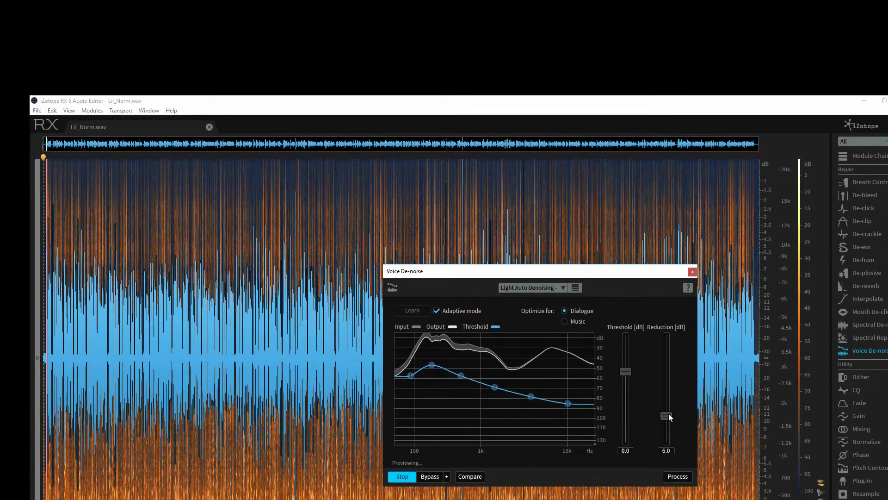
drag(666, 414, 669, 323)
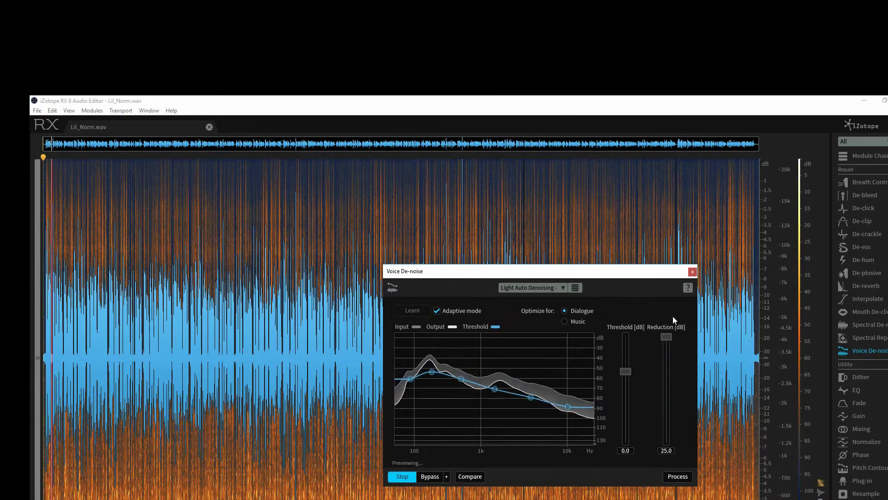
drag(627, 368, 631, 321)
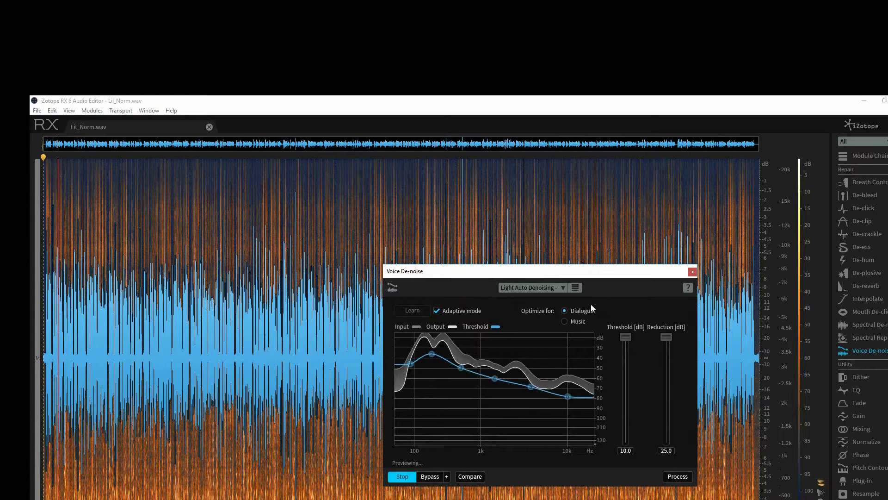
click(406, 478)
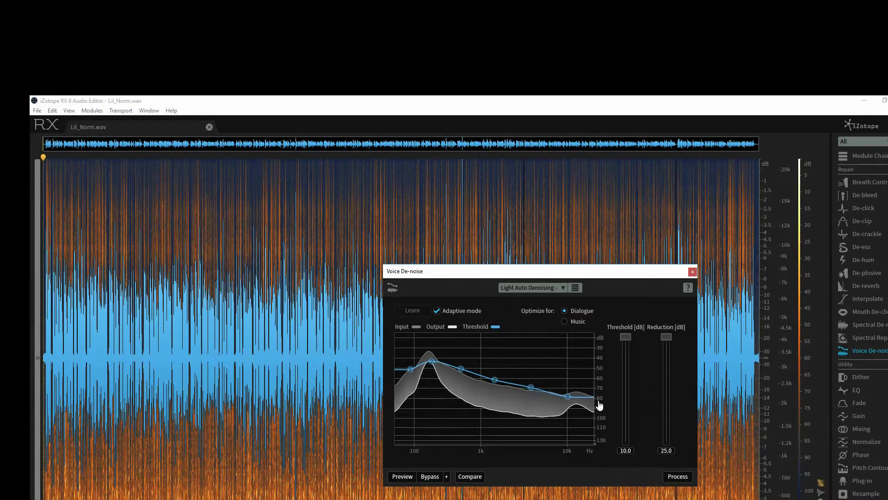
click(680, 477)
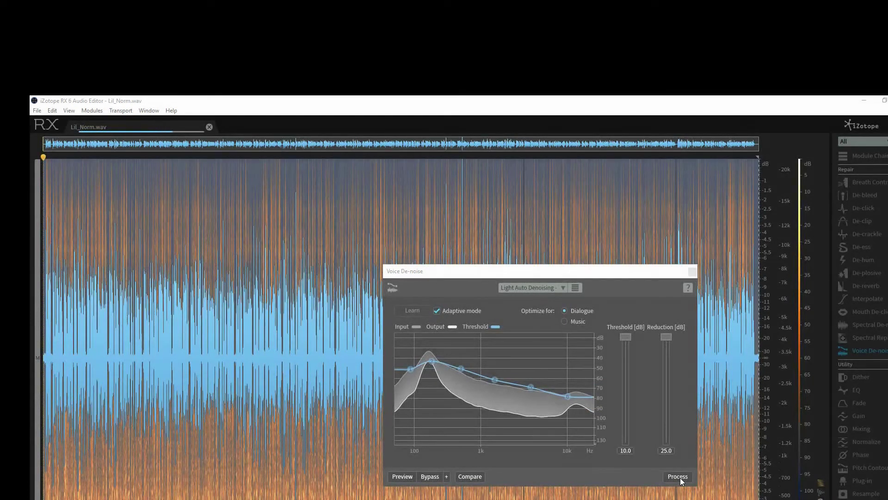
Step: Close the Voice De-noise window once processing finishes
click(692, 272)
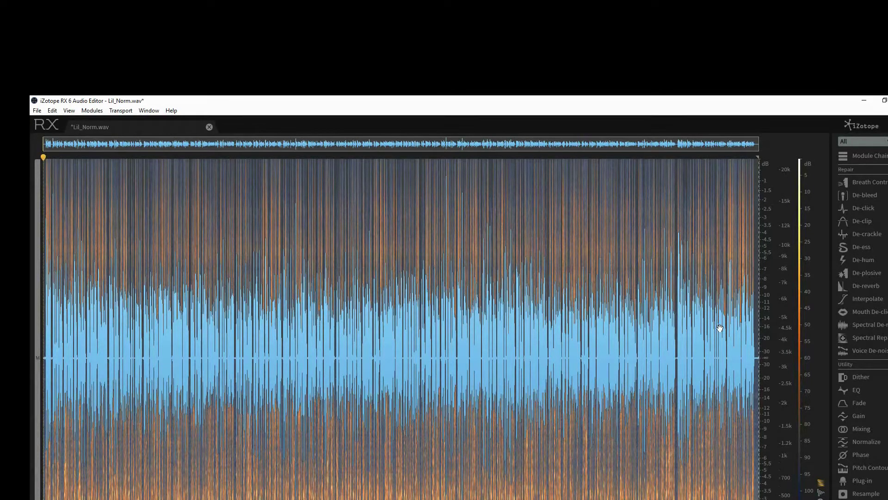
Step: Open Mouth De-click and preview the Transparent Removal preset
click(864, 313)
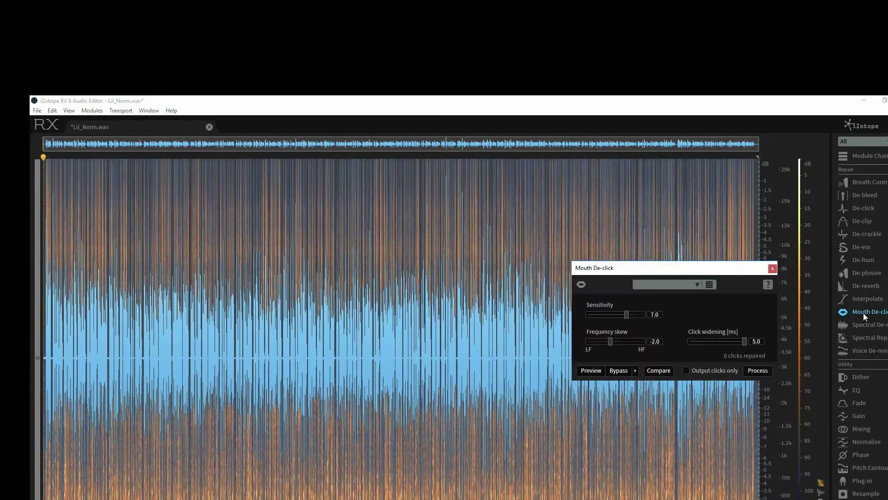
drag(696, 272, 541, 276)
click(542, 287)
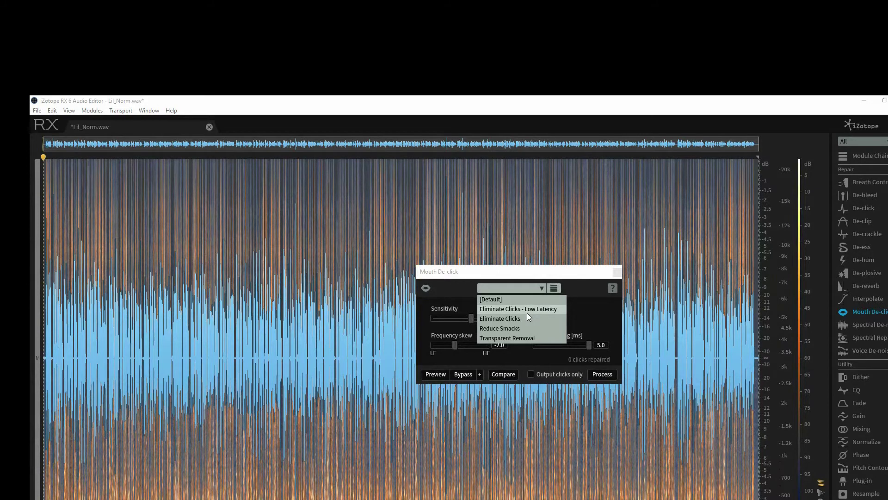
click(511, 340)
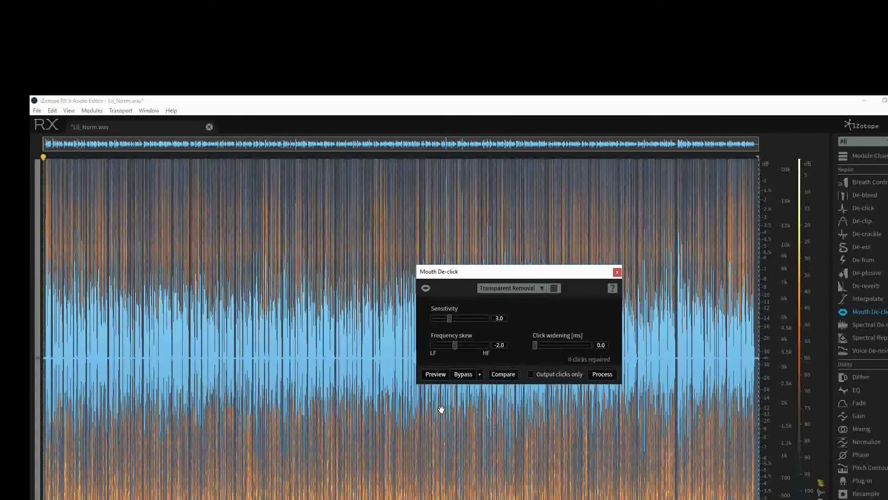
click(440, 374)
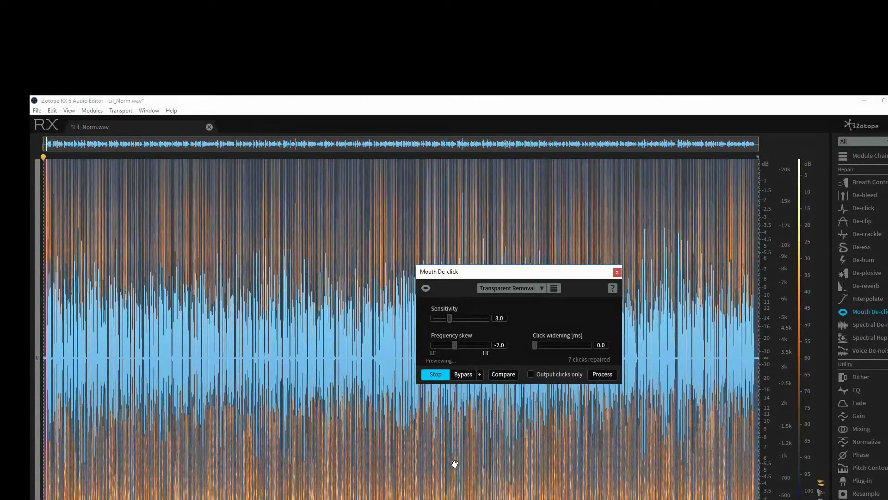
click(437, 373)
Step: Switch to the Eliminate Clicks preset, preview it, and apply it to the vocal
click(543, 287)
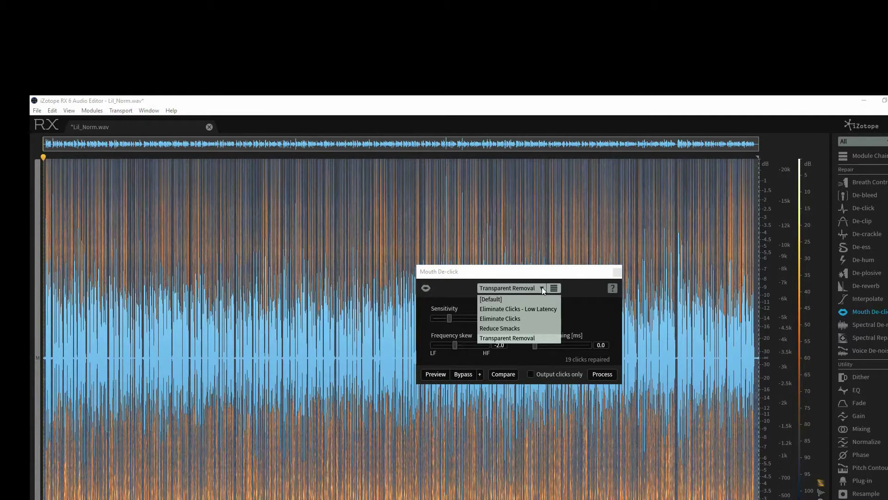
click(517, 318)
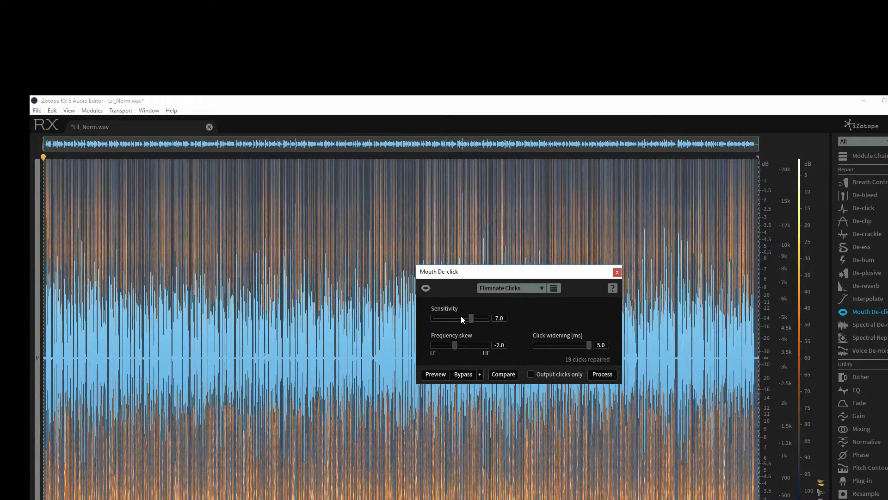
click(436, 374)
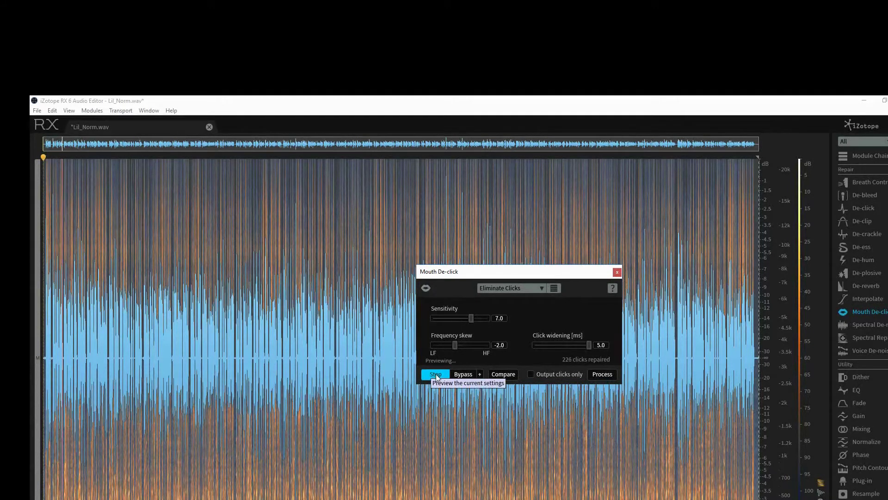
click(436, 376)
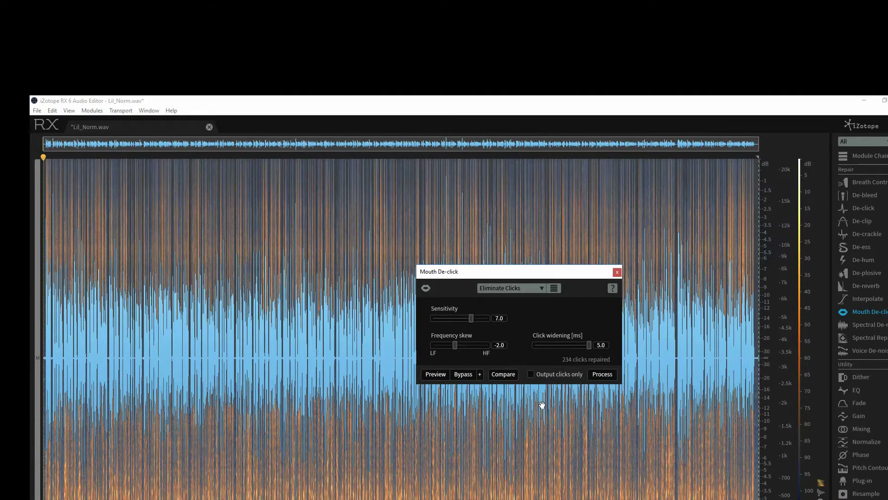
click(603, 374)
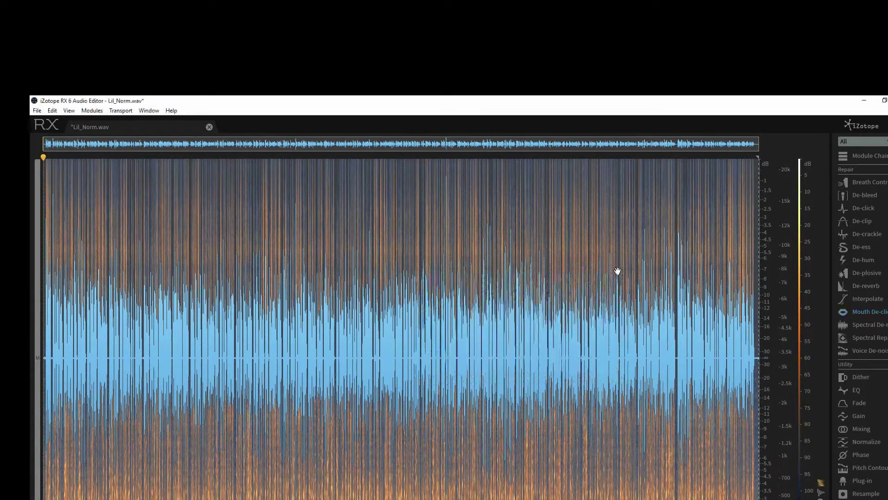
Step: Close Mouth De-click, then de-ess the vocal with the Simple Voice-over preset and close De-ess
click(618, 272)
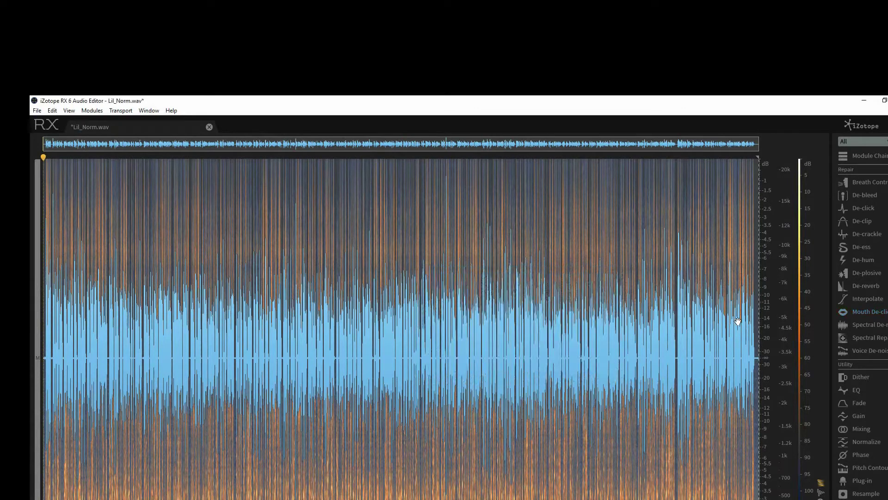
click(863, 248)
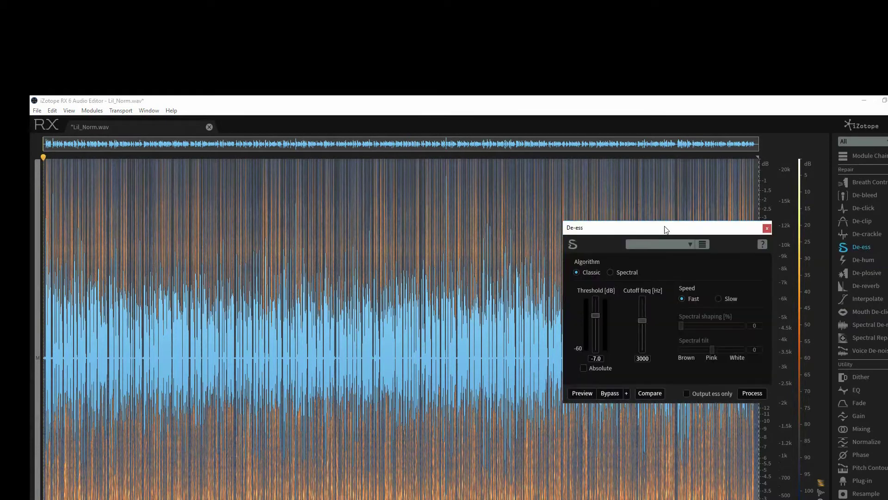
drag(668, 227, 567, 256)
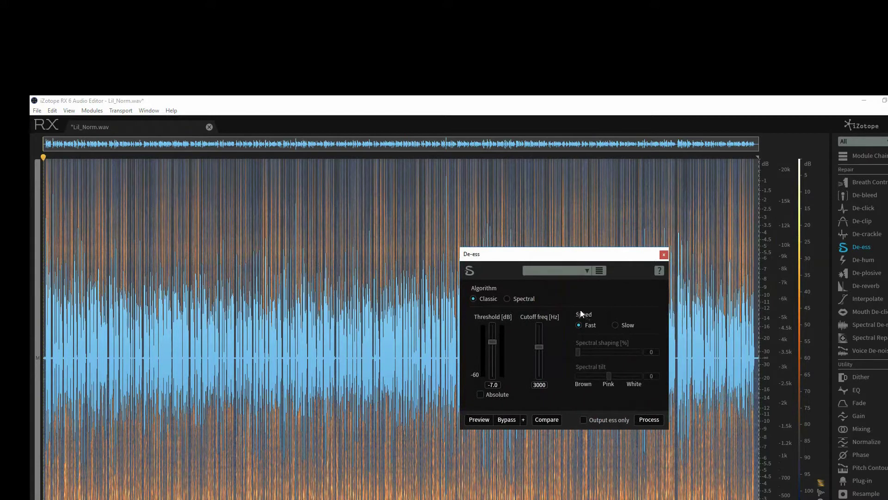
click(587, 272)
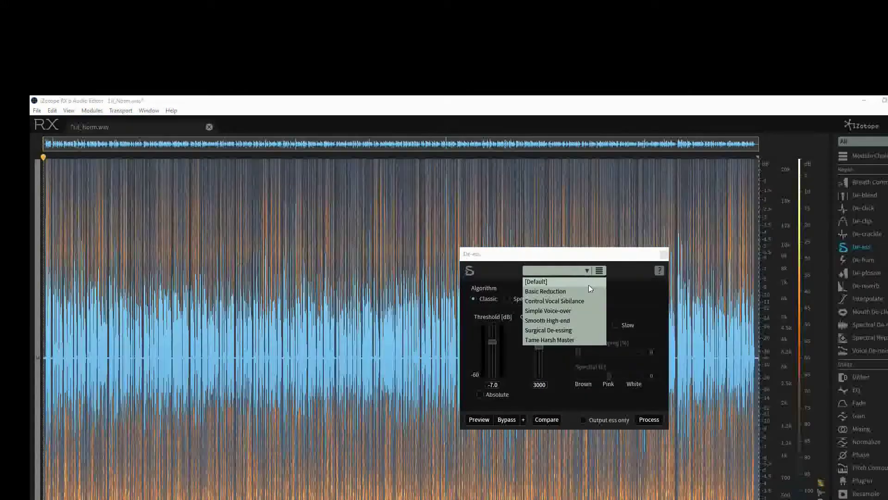
click(575, 313)
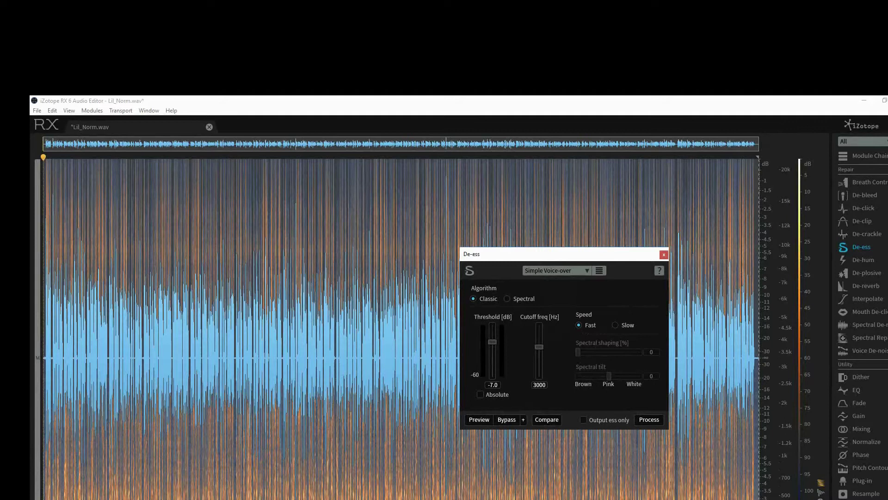
click(478, 420)
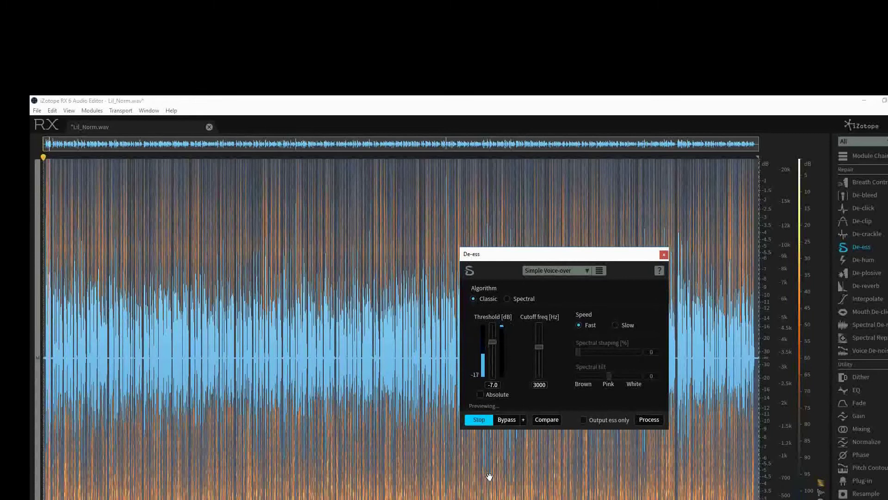
click(481, 420)
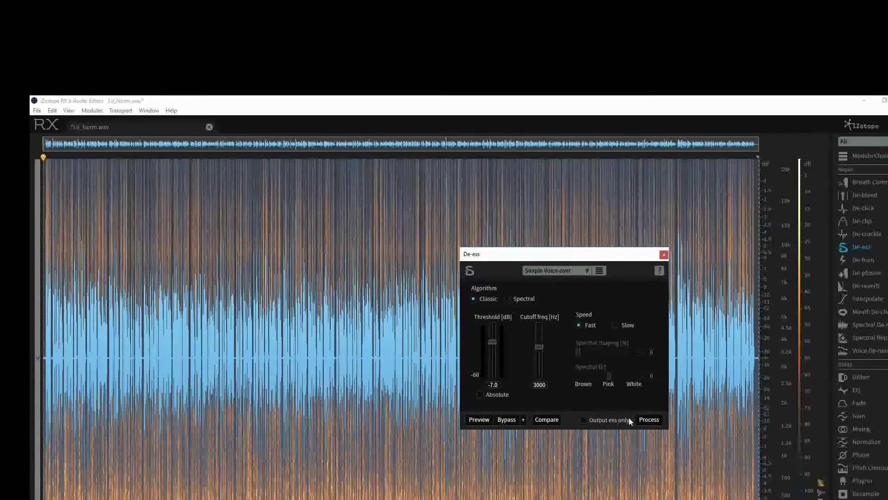
click(649, 420)
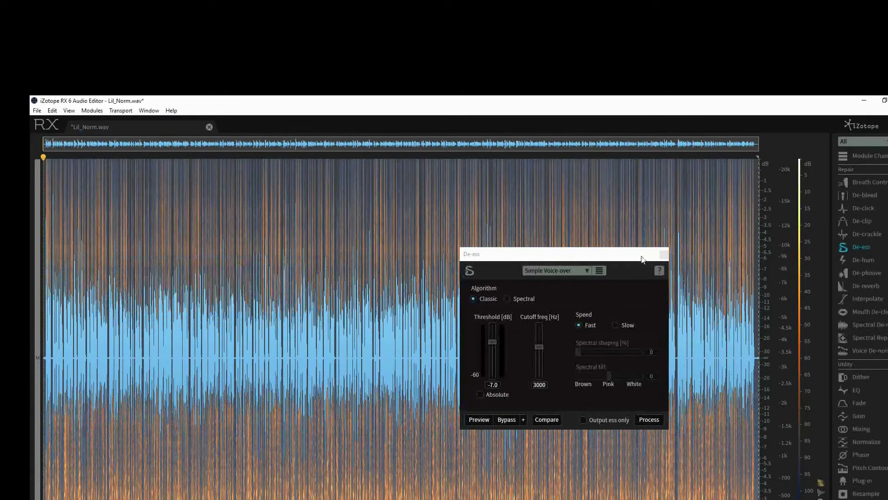
click(665, 253)
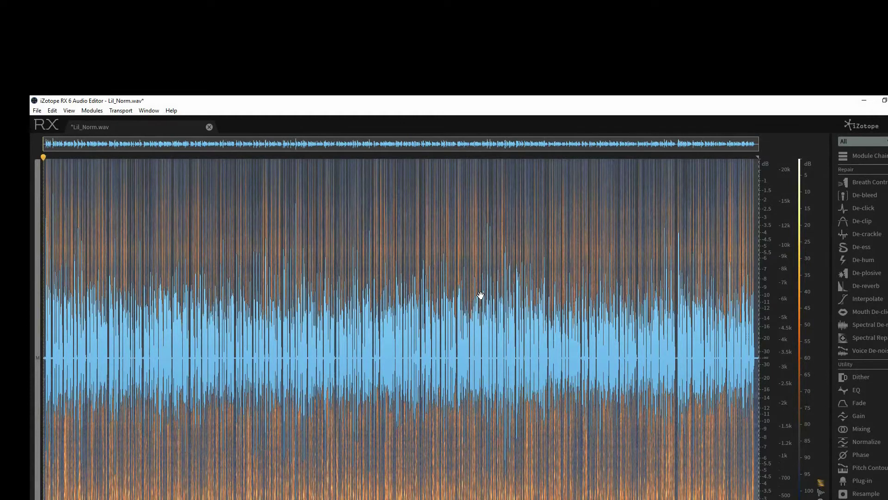
Step: Save Lil_Norm.wav with File > Save
click(37, 111)
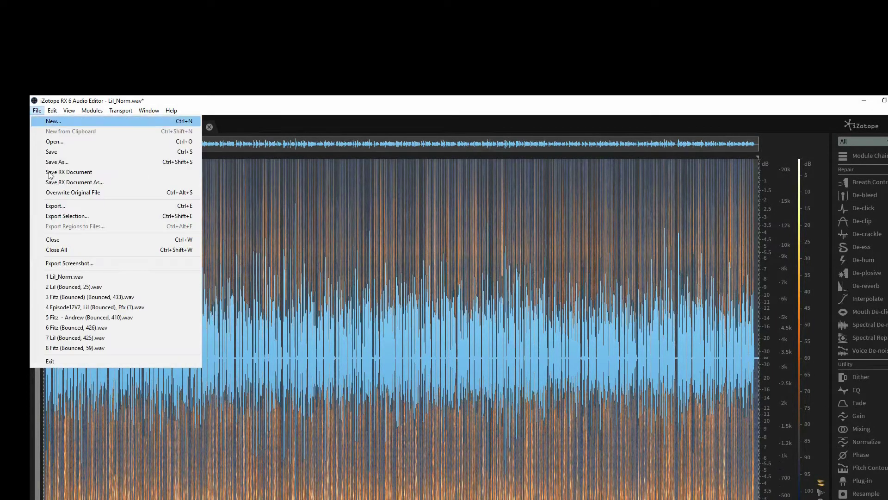
click(70, 153)
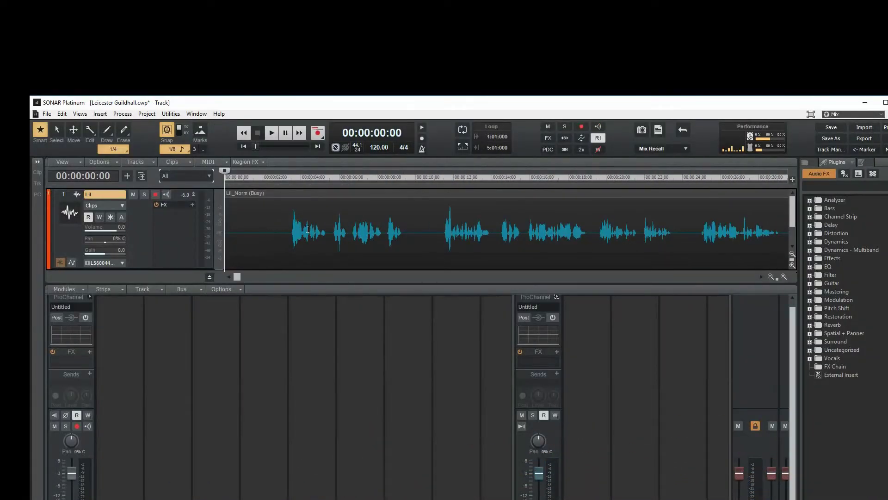
Step: Audition the processed Lil_Norm vocal clip from where the vocal begins
click(292, 229)
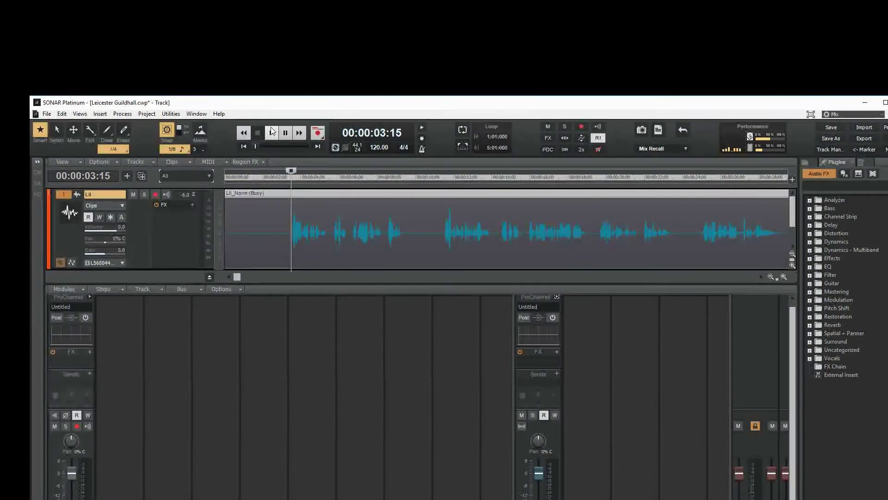
click(272, 132)
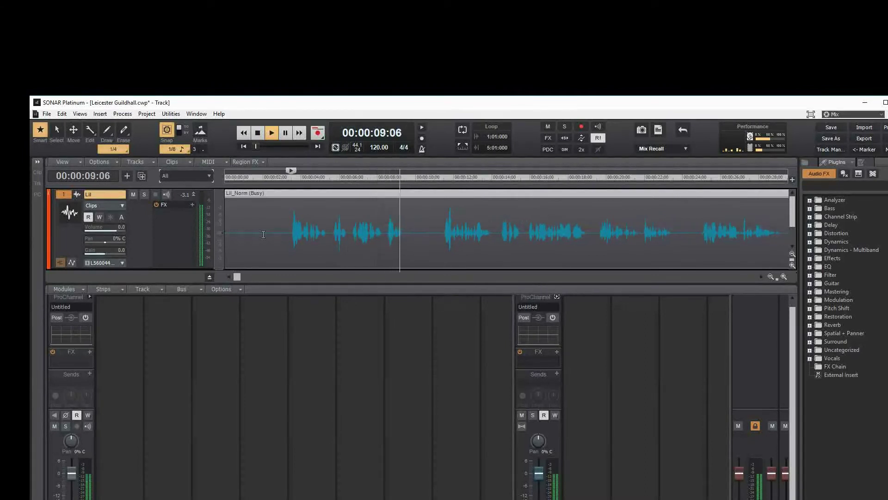
click(285, 133)
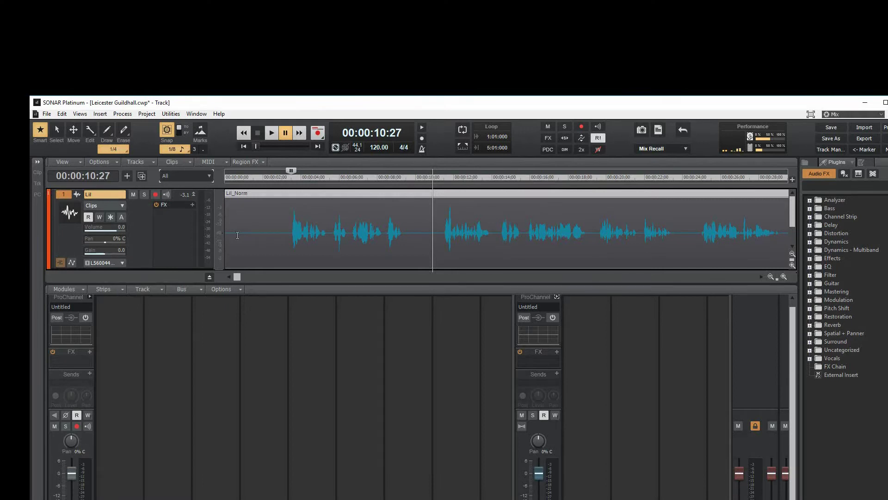
click(244, 133)
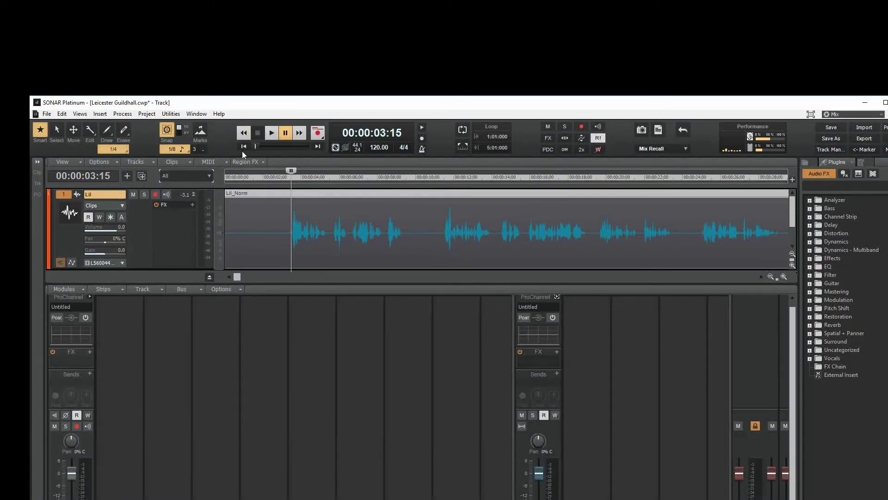
click(242, 177)
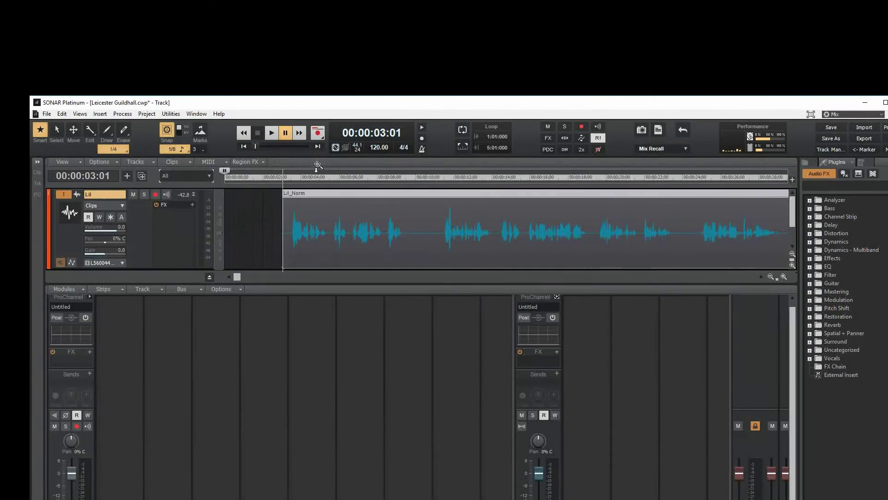
key(ctrl+Right)
key(ctrl+Right)
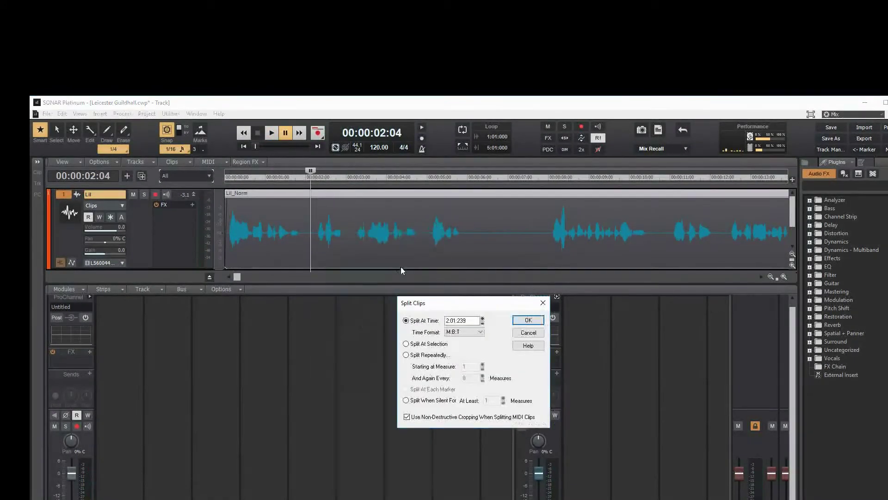
Step: Split the Lil_Norm clip and trim the right parts' starts to remove unwanted audio
key(Return)
drag(313, 245, 317, 245)
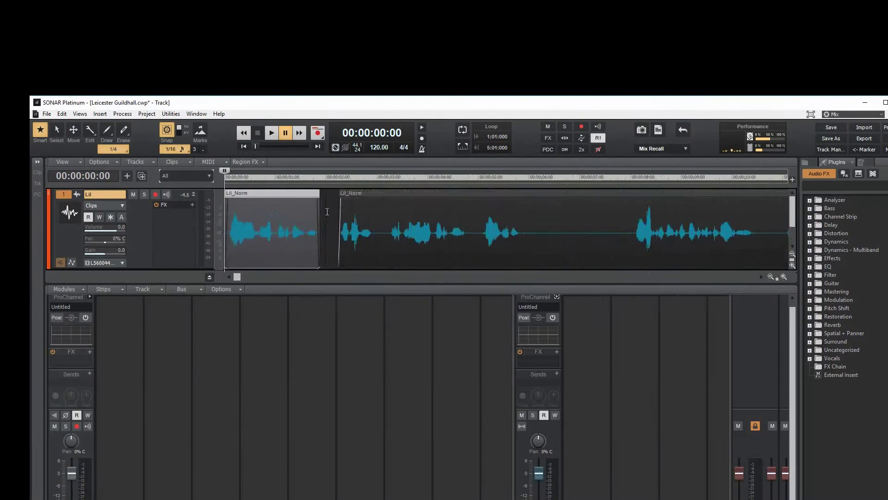
key(space)
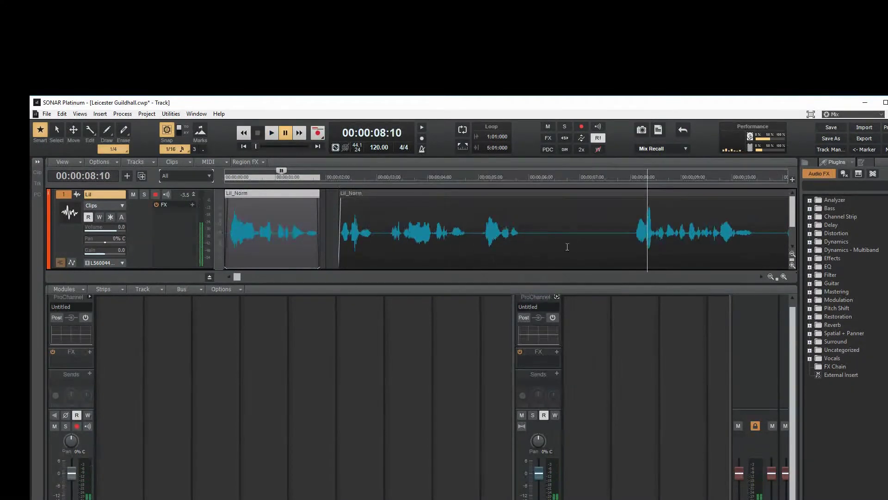
key(space)
click(567, 241)
key(s)
drag(568, 257, 630, 258)
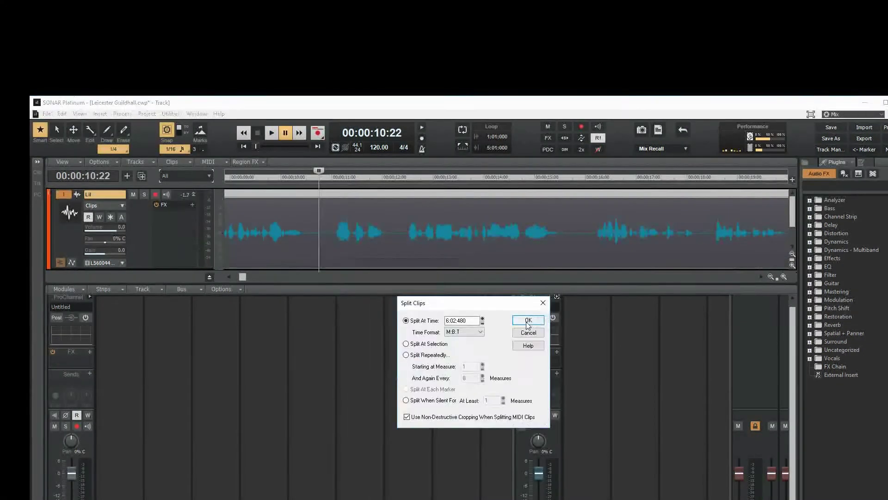
Step: Play back the edits, then zoom out to show the whole vocal track
click(527, 324)
key(space)
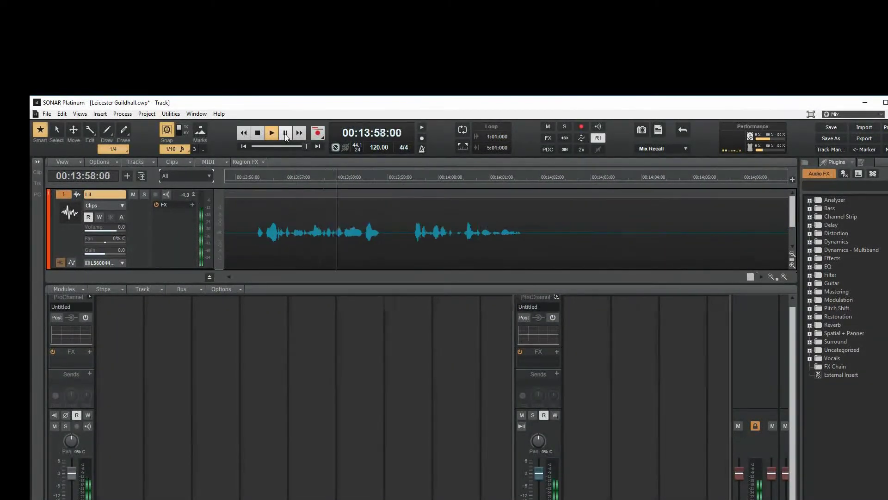
drag(403, 164, 402, 148)
key(space)
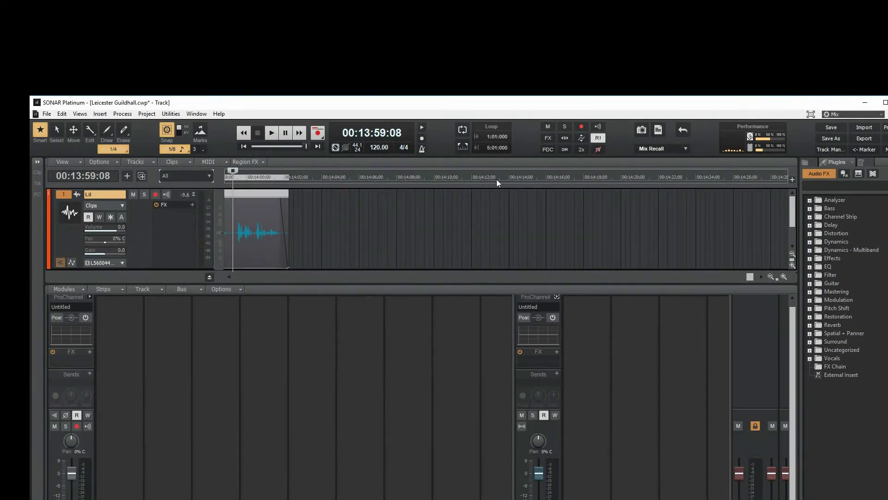
drag(431, 165, 432, 148)
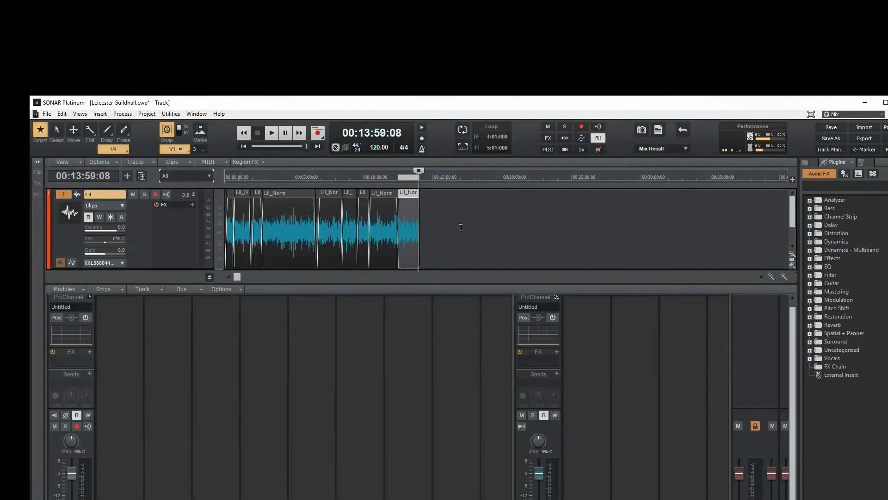
Step: Bounce all the Lil_Norm pieces on the Lil track into a single clip named Lil
drag(428, 224, 208, 229)
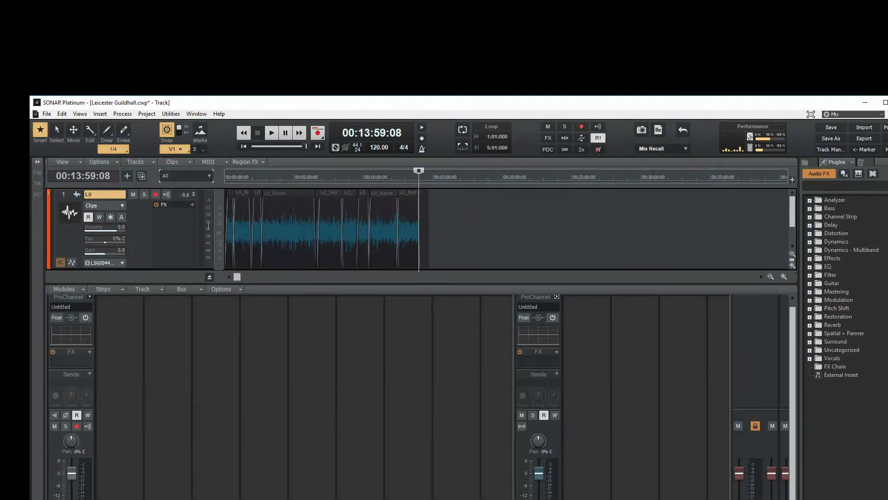
right_click(293, 197)
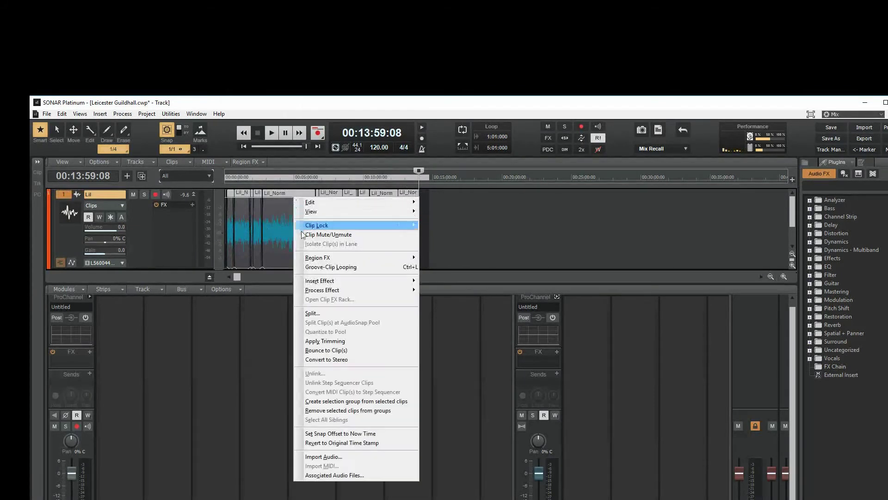
click(330, 350)
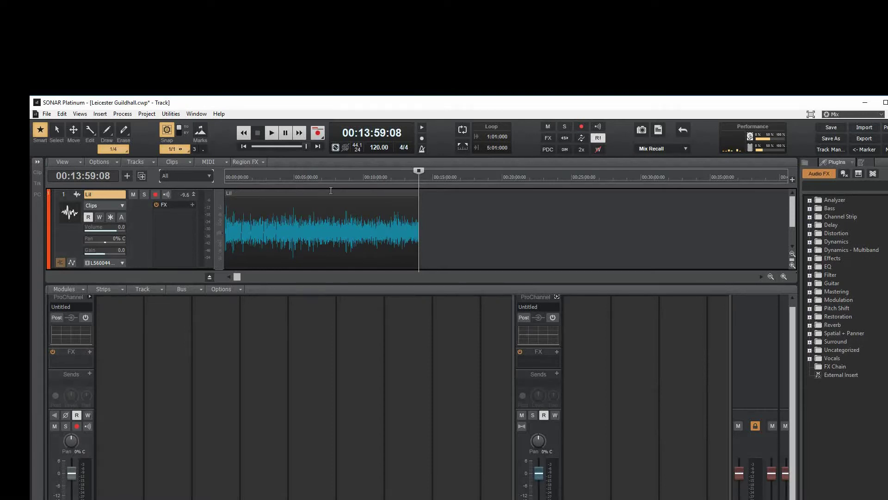
Step: Zoom into the merged Lil waveform and bring up the Lil track's FX rack menu
drag(388, 163, 388, 193)
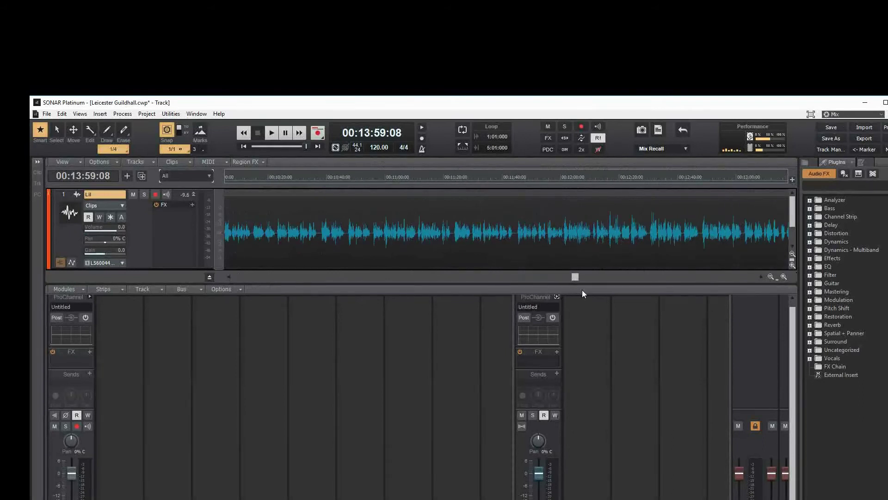
drag(576, 276, 230, 280)
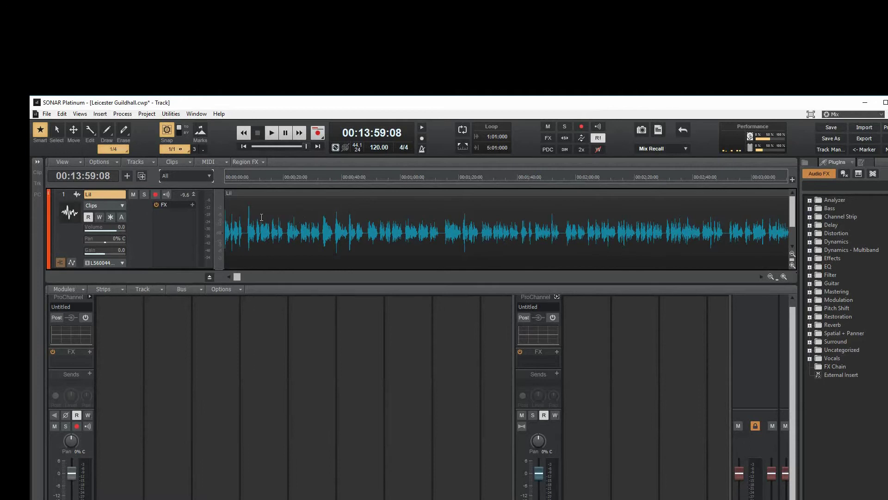
right_click(192, 204)
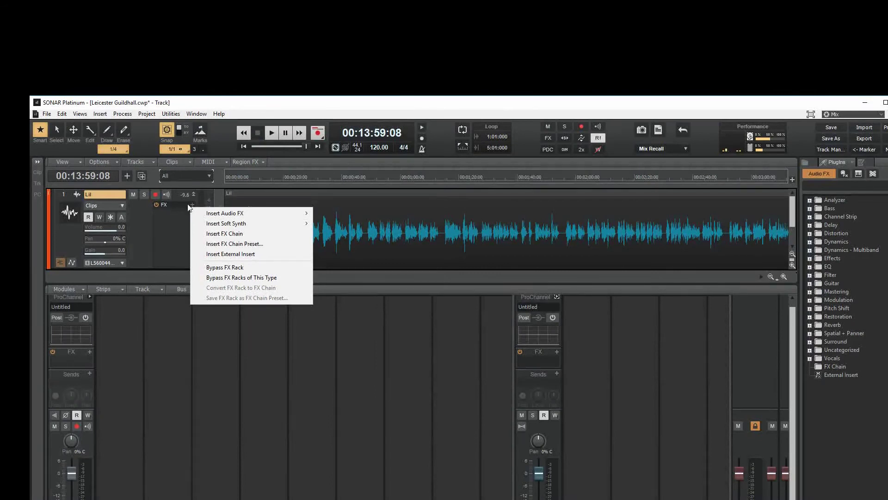
Step: Insert EMO-D5 Mono on the Lil track, enable its gate at -35.9 open threshold, and return to start
mouse_move(216, 213)
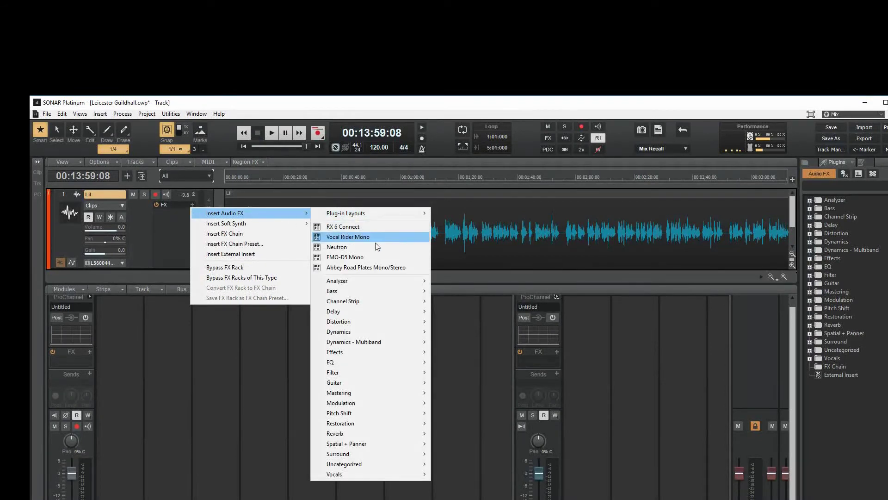
click(377, 262)
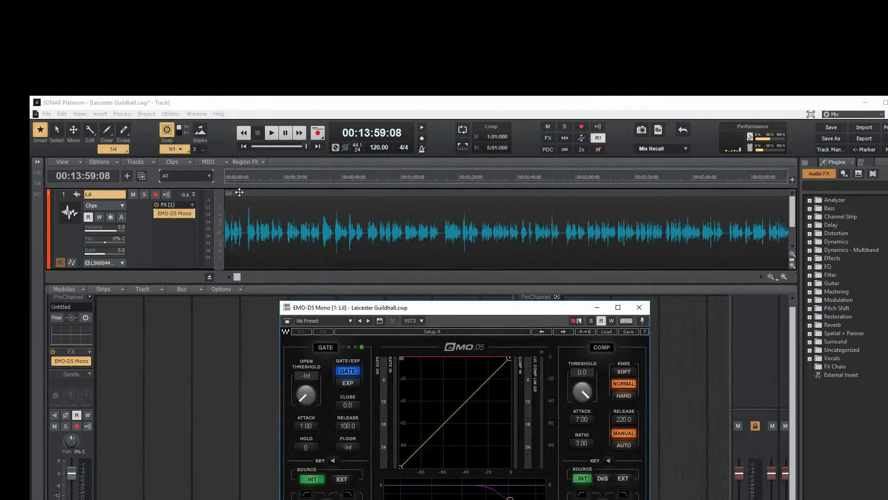
click(272, 132)
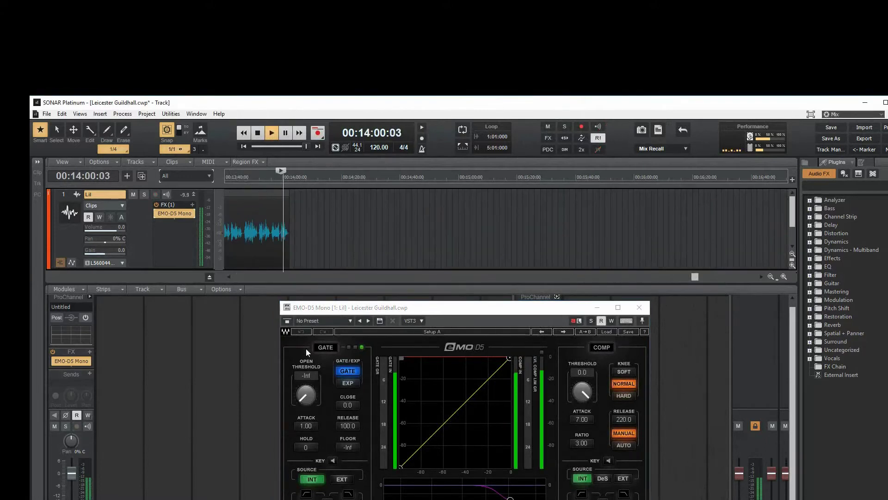
click(321, 348)
click(325, 347)
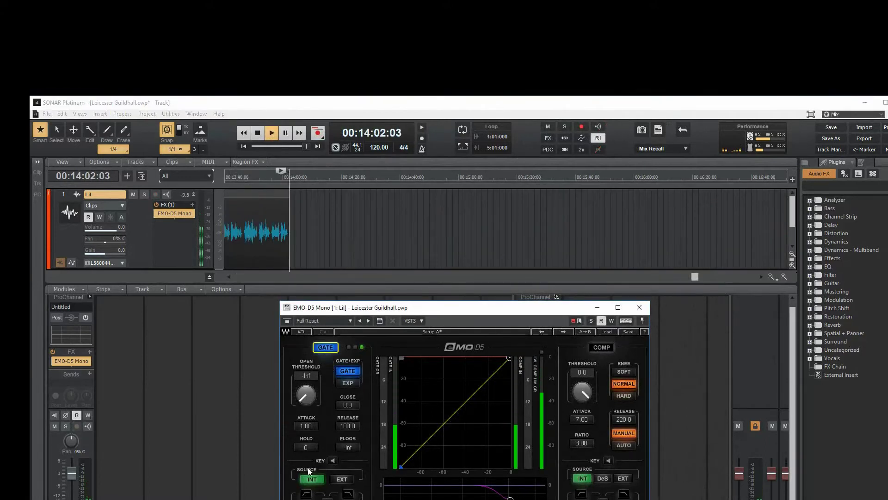
key(space)
drag(306, 395, 306, 356)
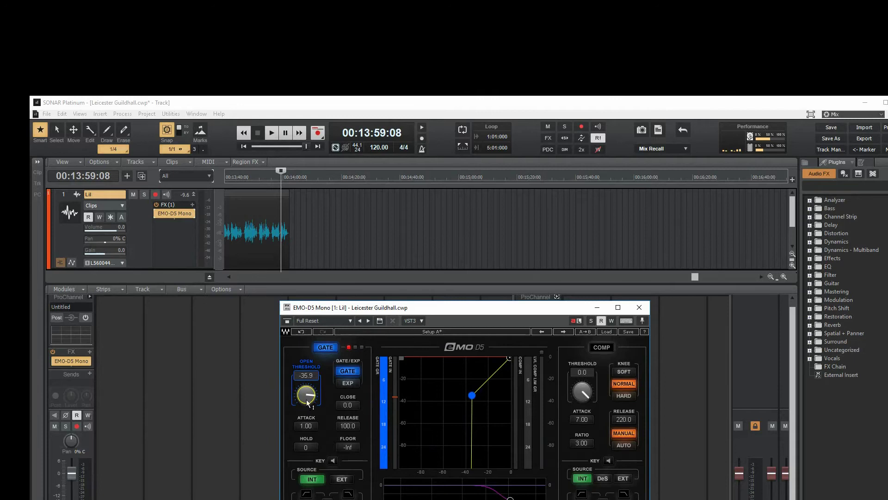
click(242, 147)
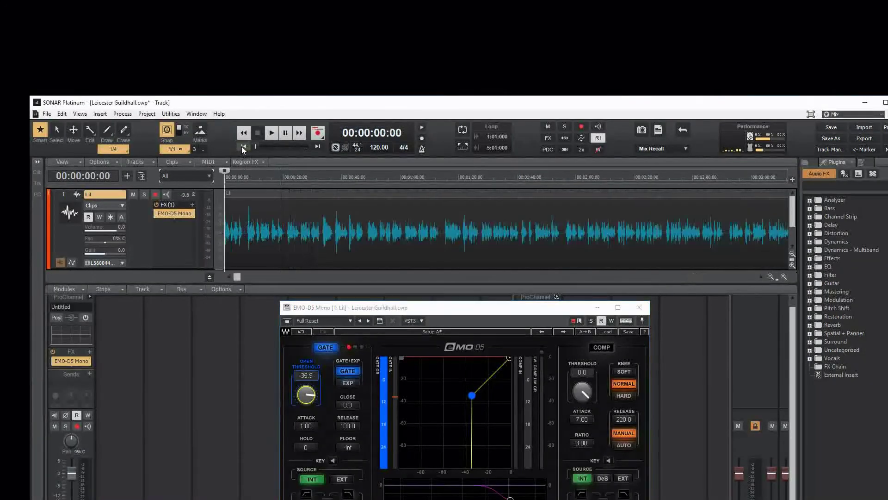
Step: While the vocal plays, set the gate attack 0.10, close -12.0, threshold -35.6 and hold 203
click(272, 134)
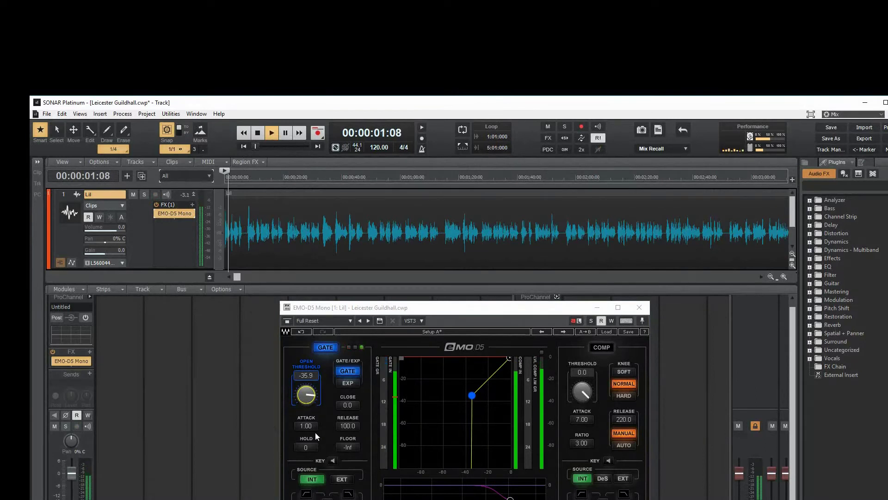
mouse_move(306, 426)
mouse_down()
mouse_move(310, 446)
mouse_move(309, 428)
mouse_move(309, 437)
mouse_up()
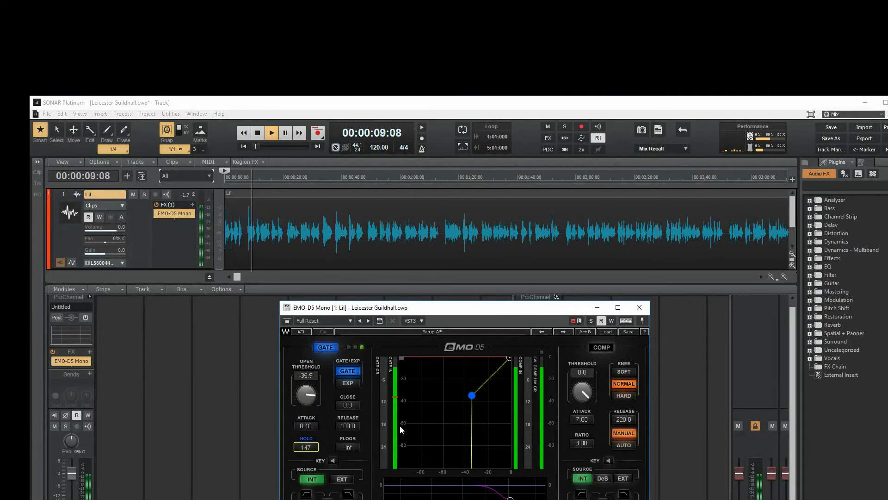
click(345, 406)
drag(344, 406, 344, 409)
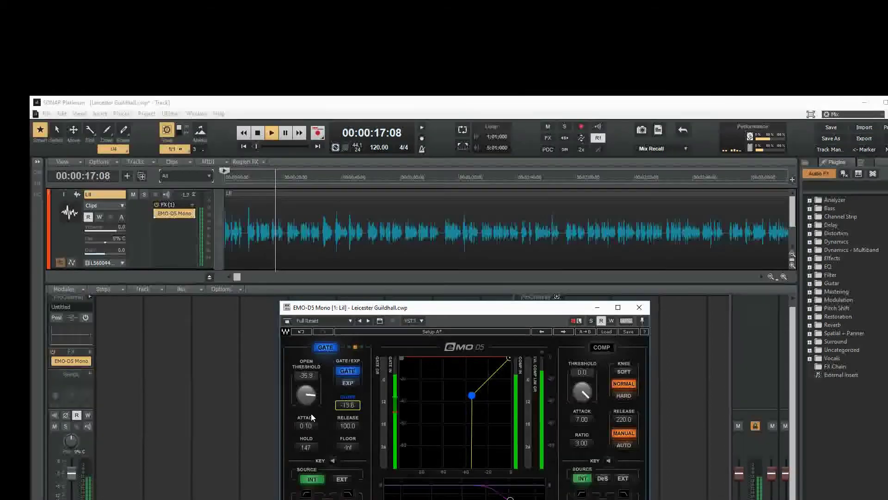
drag(303, 390, 348, 405)
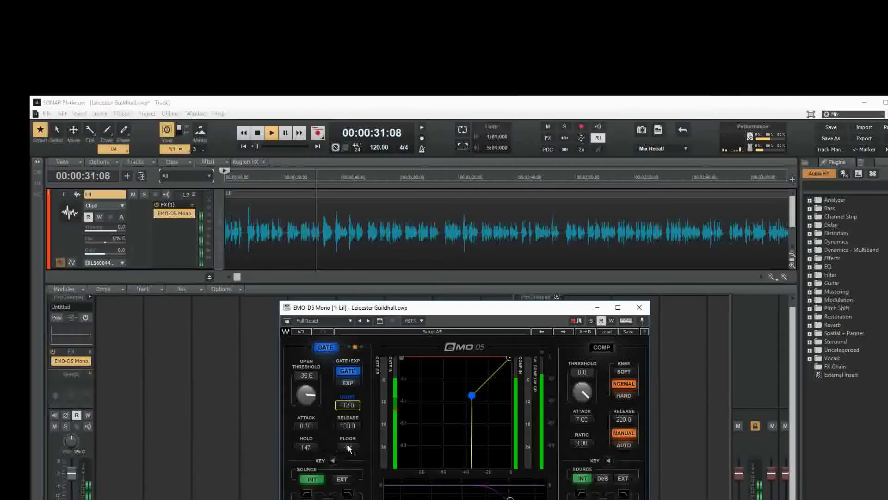
mouse_move(307, 447)
mouse_down()
mouse_move(306, 416)
mouse_move(321, 448)
mouse_up()
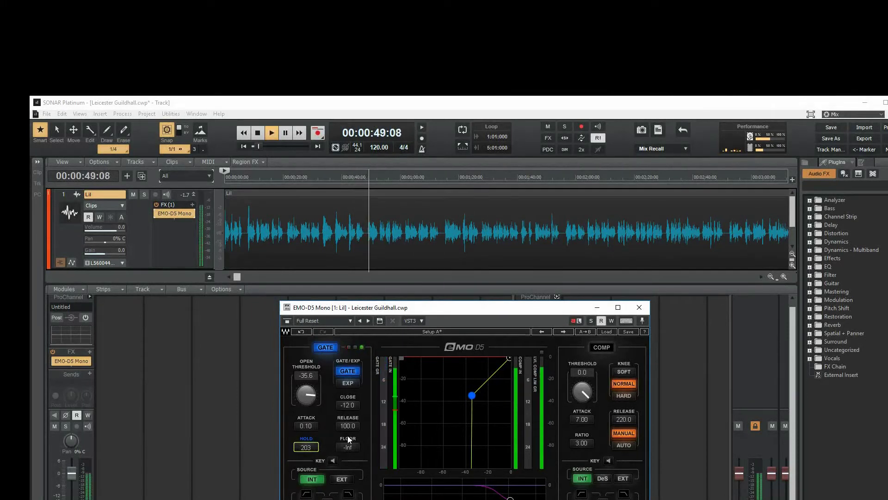
click(284, 134)
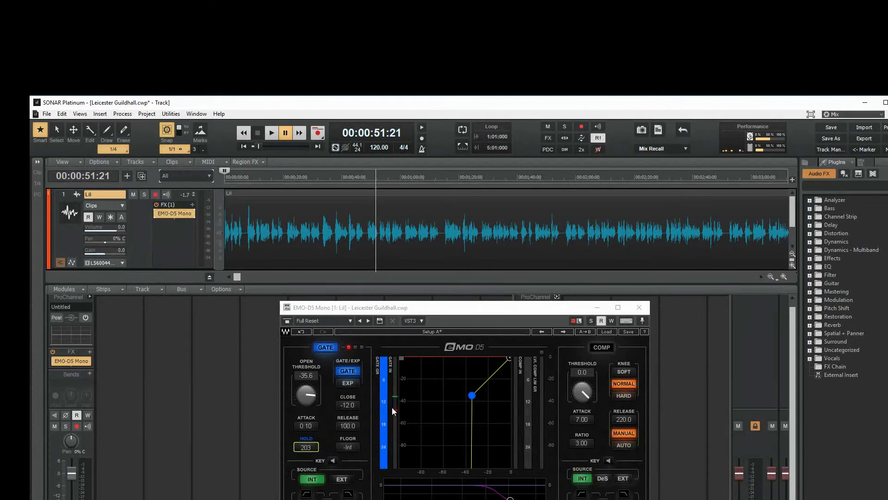
click(442, 310)
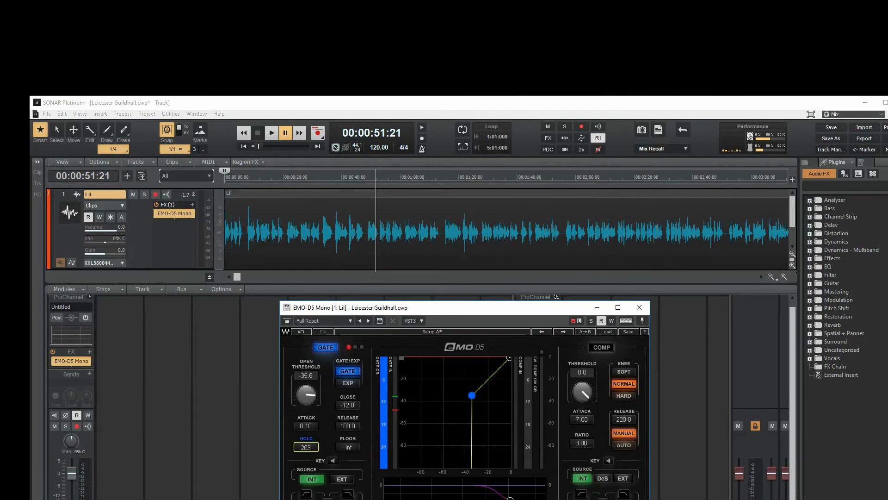
Step: Expand the Lil track's ProChannel and minimize the EMO-D5 window
click(193, 205)
click(134, 244)
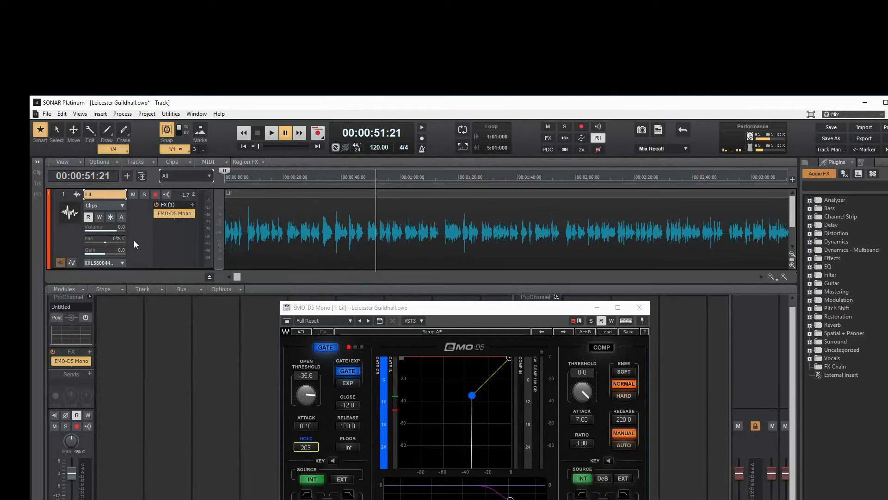
click(90, 297)
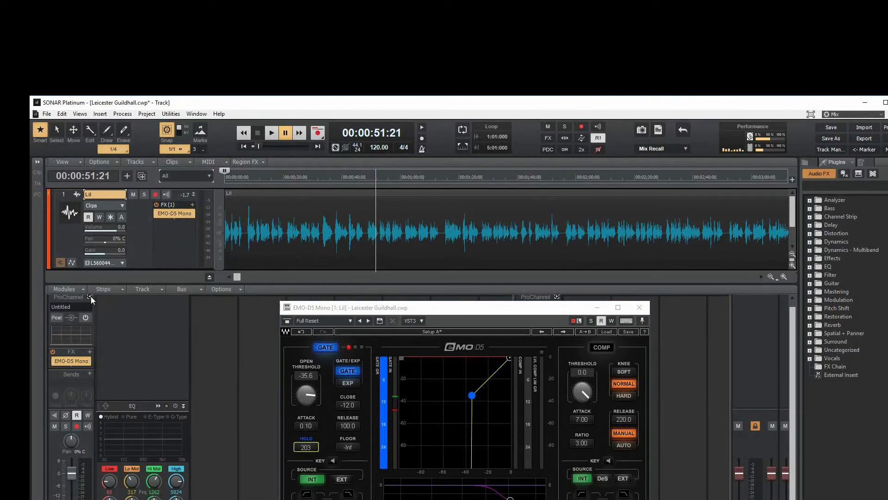
click(595, 307)
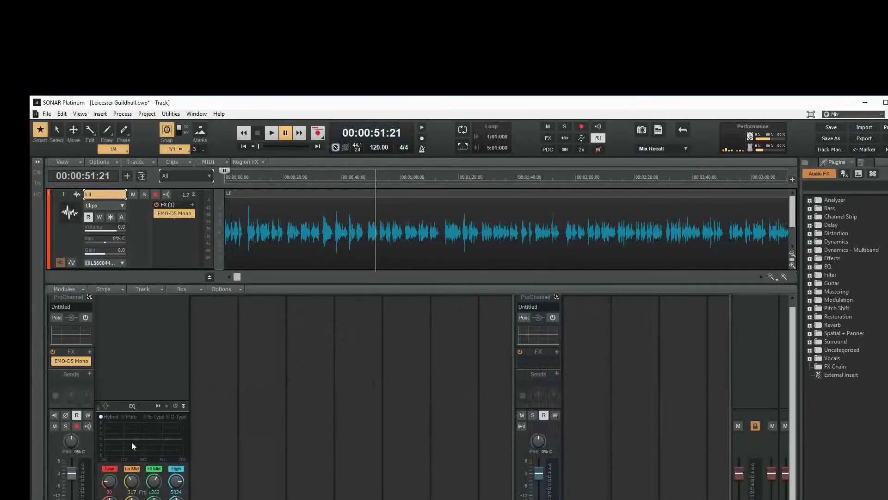
Step: Switch on the ProChannel QuadCurve EQ with flat bands and start vocal playback
click(176, 406)
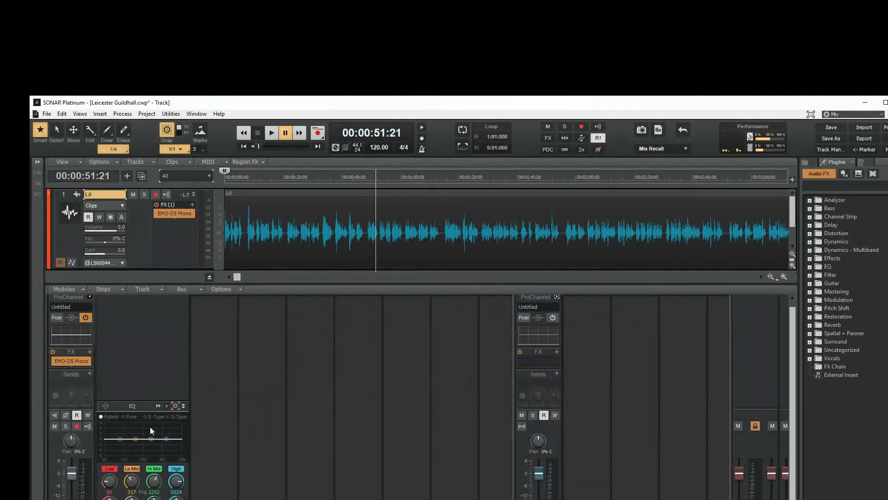
double_click(150, 426)
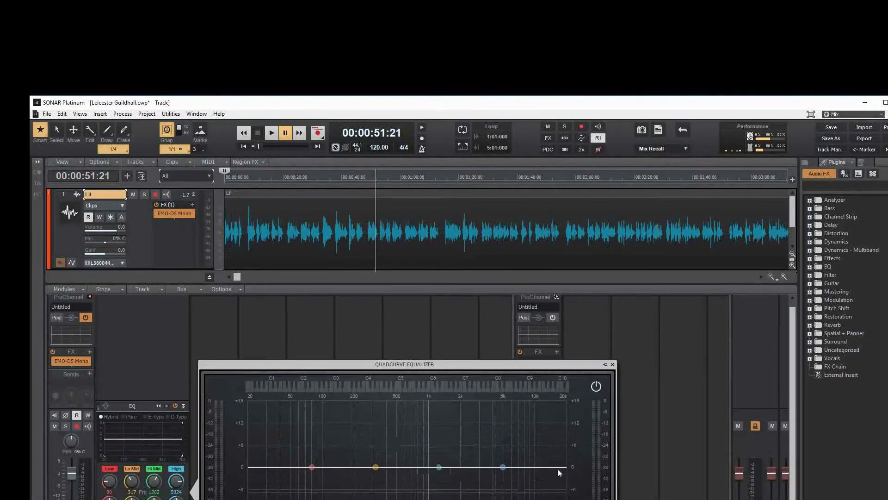
click(597, 388)
click(596, 388)
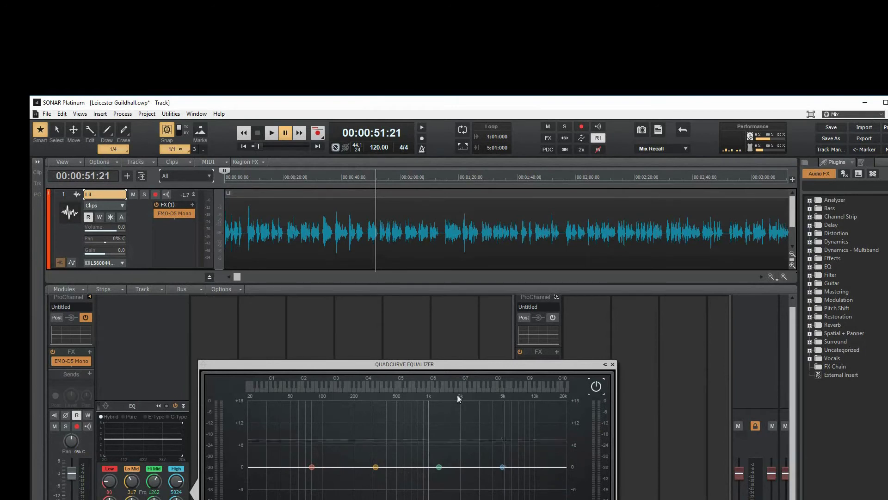
click(272, 133)
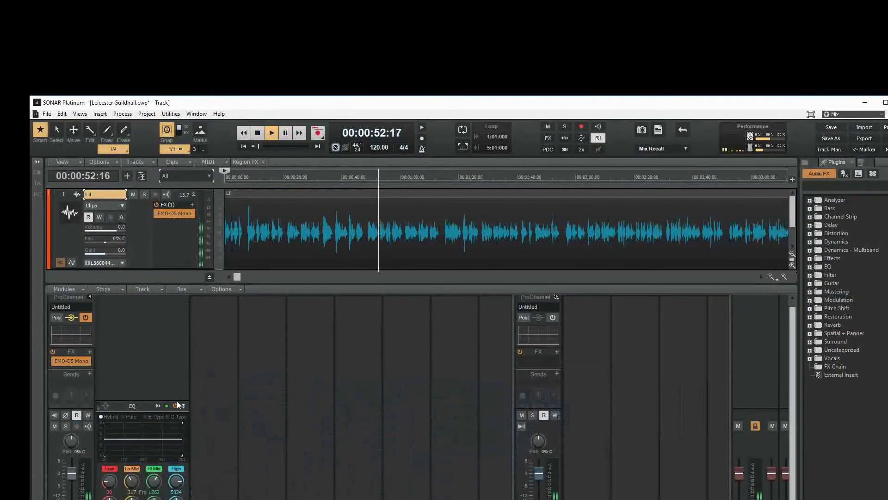
Step: Set the QuadCurve Low band to a high-pass filter while the vocal plays
click(141, 432)
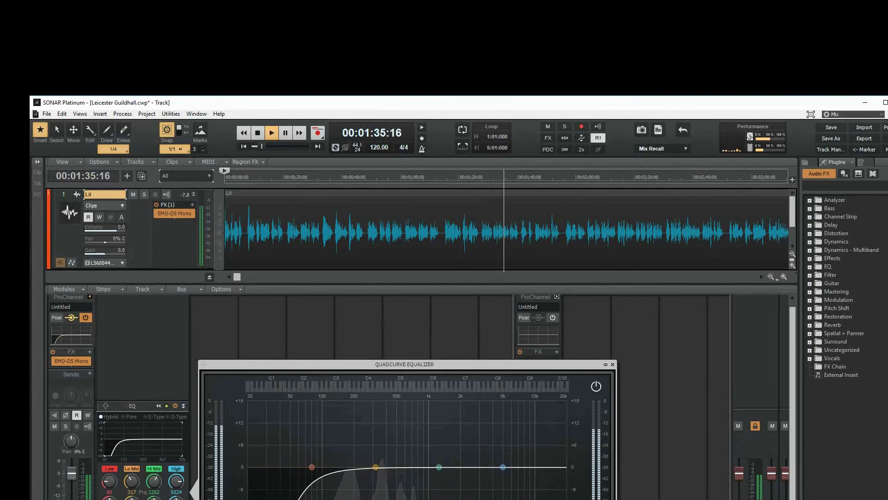
Step: Pause, reopen QuadCurve, and boost the Lo Mid band to a narrow +18 dB peak near 385 Hz
click(286, 133)
click(612, 364)
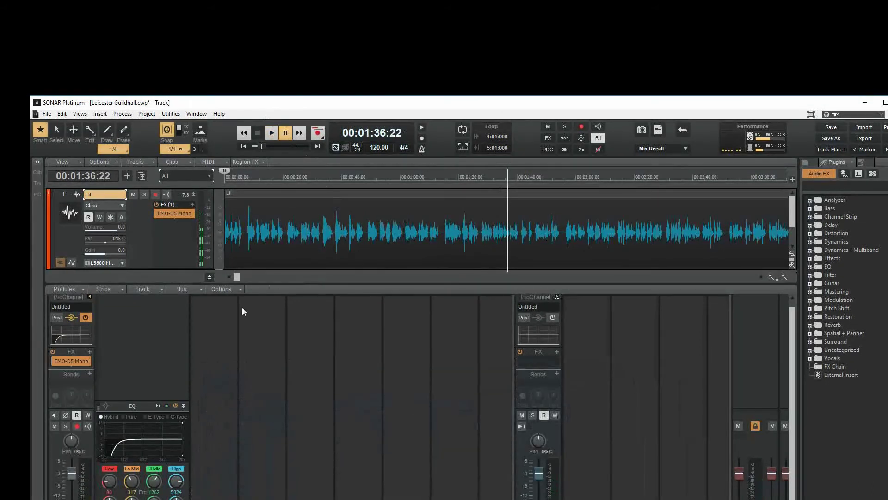
double_click(141, 432)
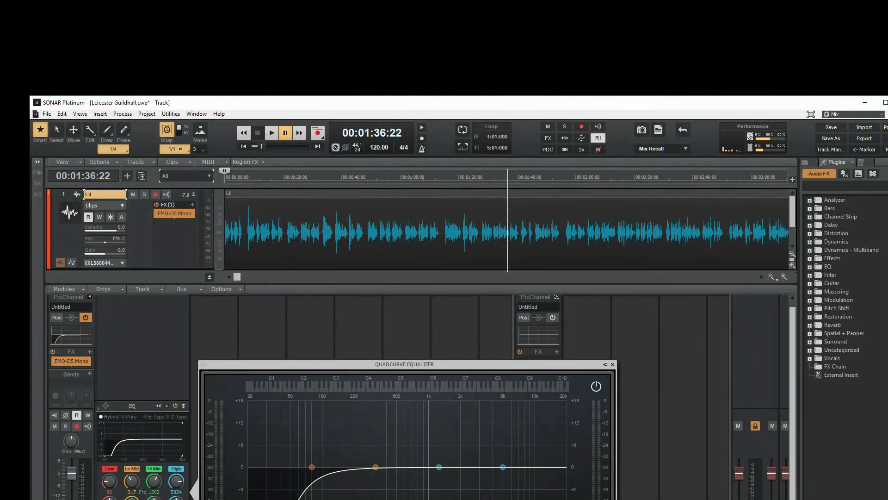
drag(375, 467, 385, 401)
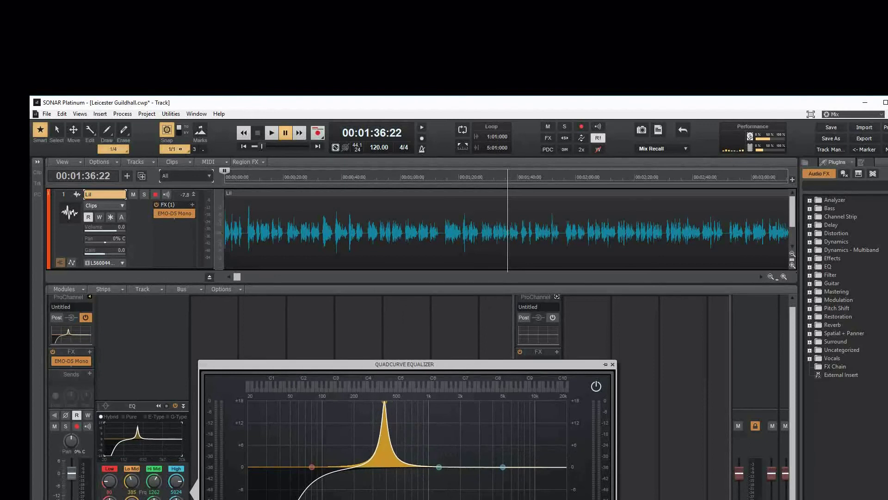
Step: Reshape the Lo Mid band into a narrow notch near 376 Hz, pausing at 00:02:21:06
click(272, 133)
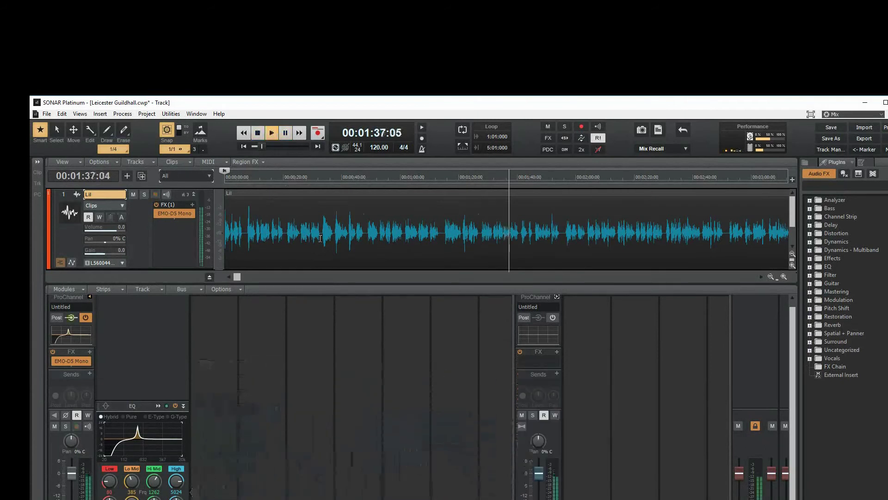
double_click(160, 433)
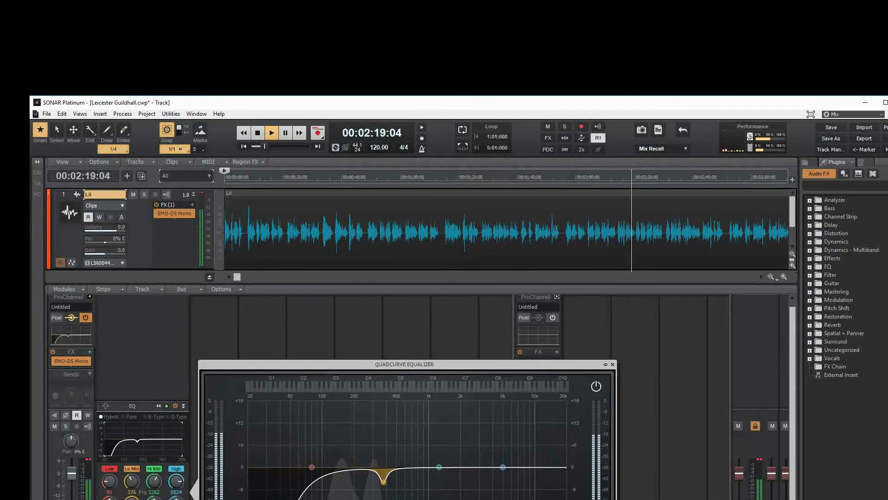
click(613, 364)
key(ctrl+space)
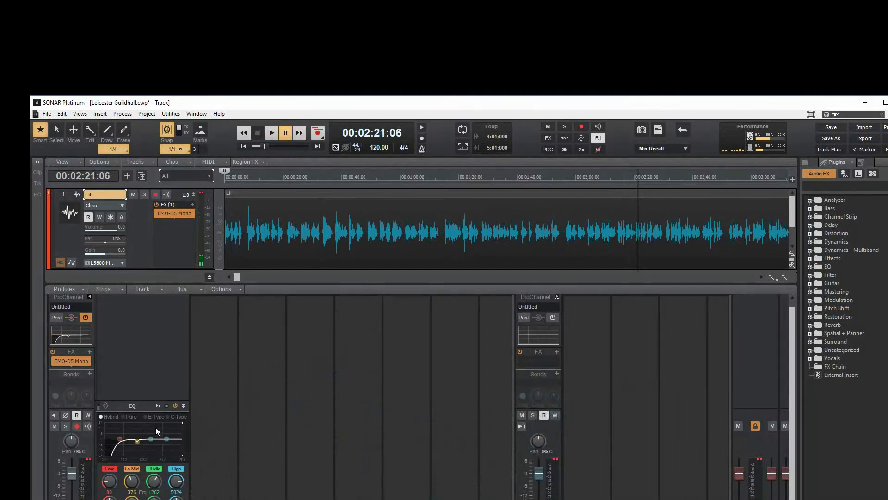
Step: During playback, notch the Hi Mid near 835 Hz and the High band near 2254 Hz
double_click(155, 427)
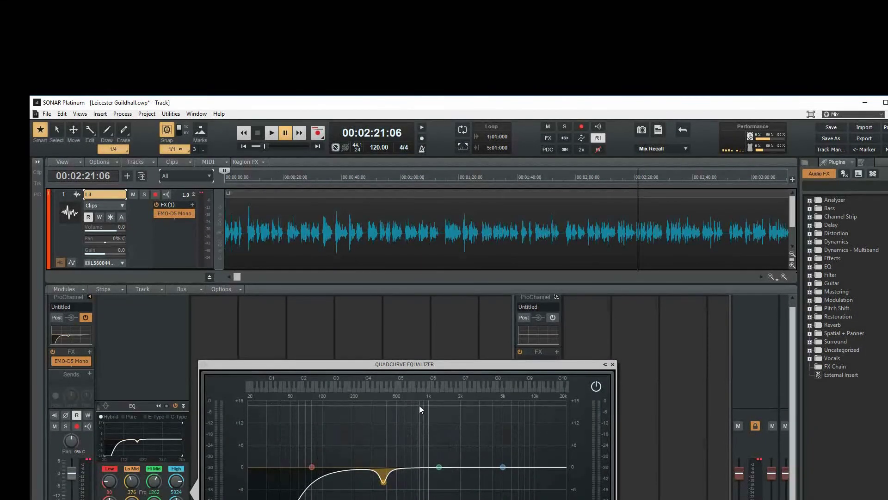
click(268, 133)
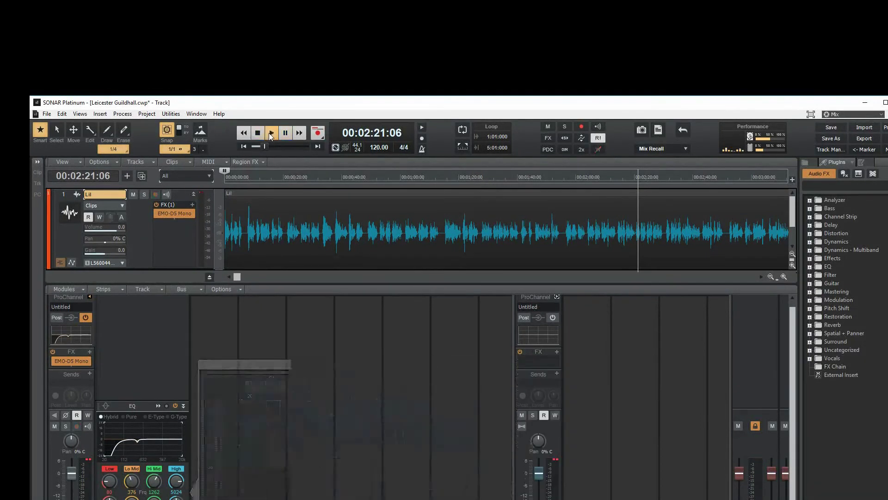
double_click(135, 428)
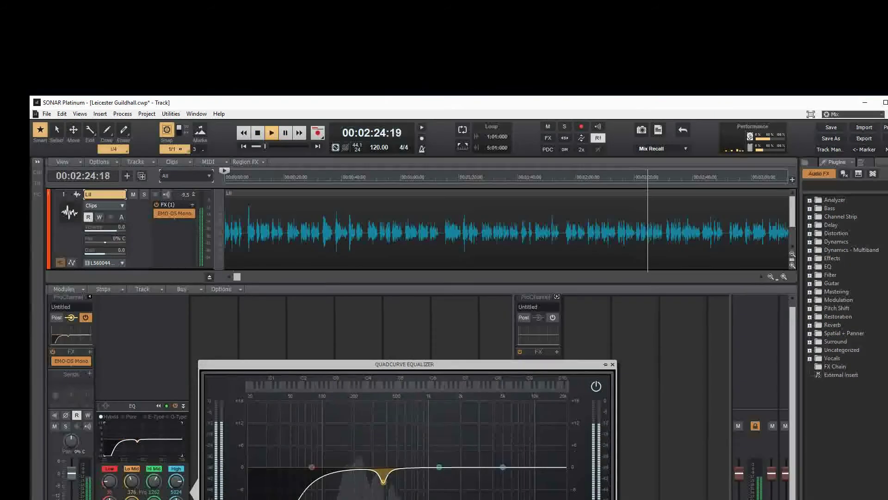
drag(439, 467, 420, 478)
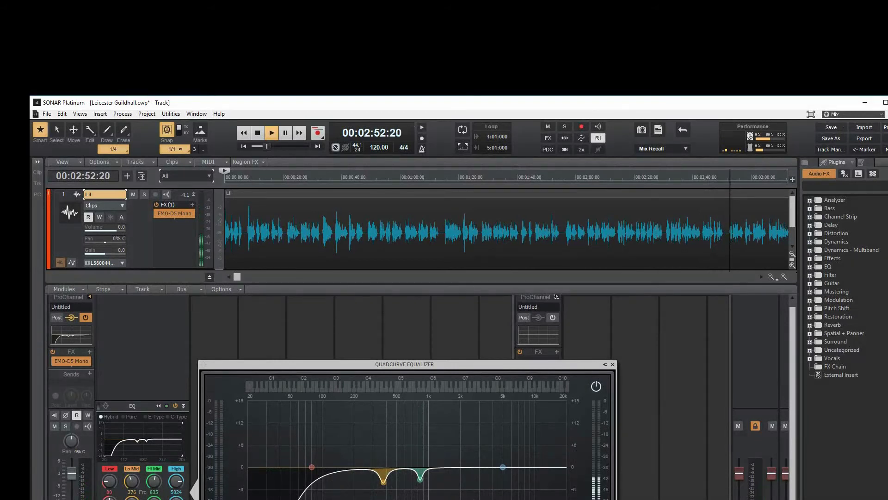
drag(503, 467, 466, 483)
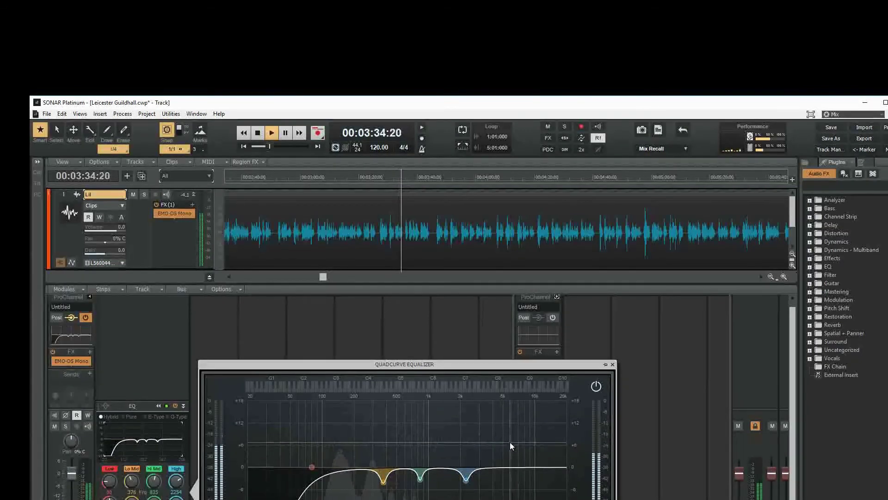
Step: Pause playback of the Lil vocal at 00:03:37:03
click(286, 133)
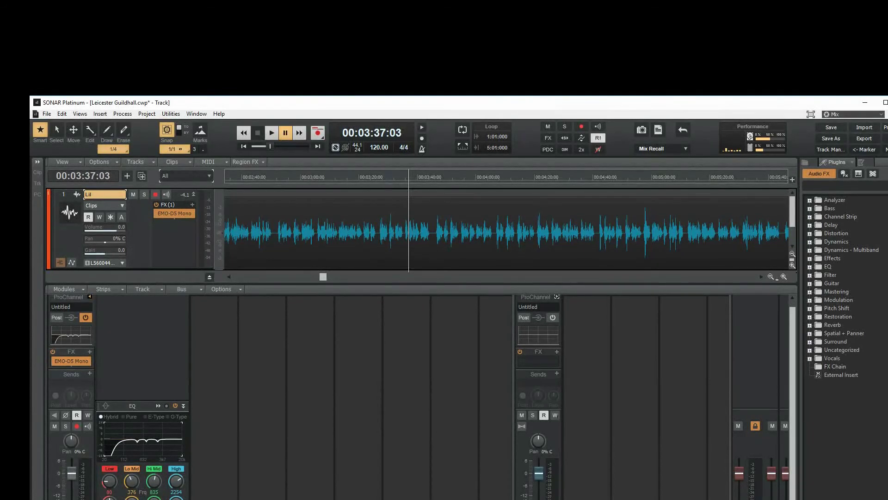
Step: Insert Vocal Rider Mono on the Lil track's effects rack, after EMO-D5 Mono
right_click(191, 207)
mouse_move(244, 214)
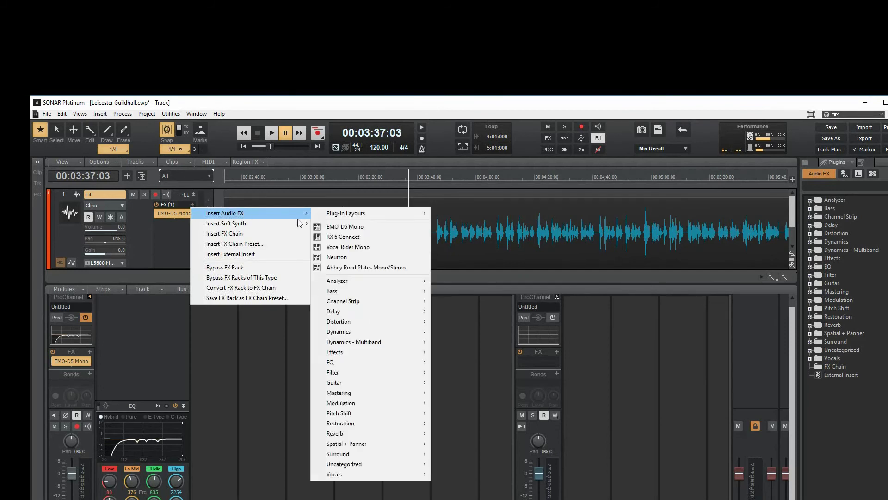
click(371, 246)
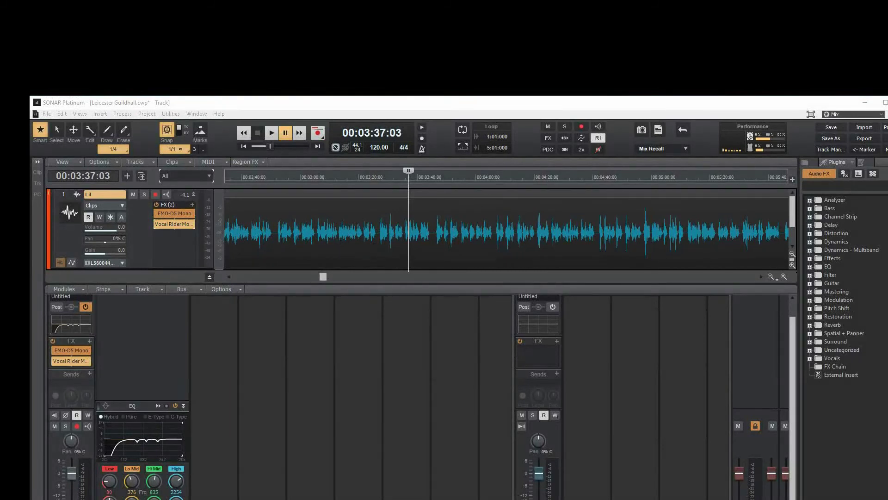
Step: Change Vocal Rider's fast/slow response and nudge its target higher, auditioning the vocal
drag(324, 55, 652, 299)
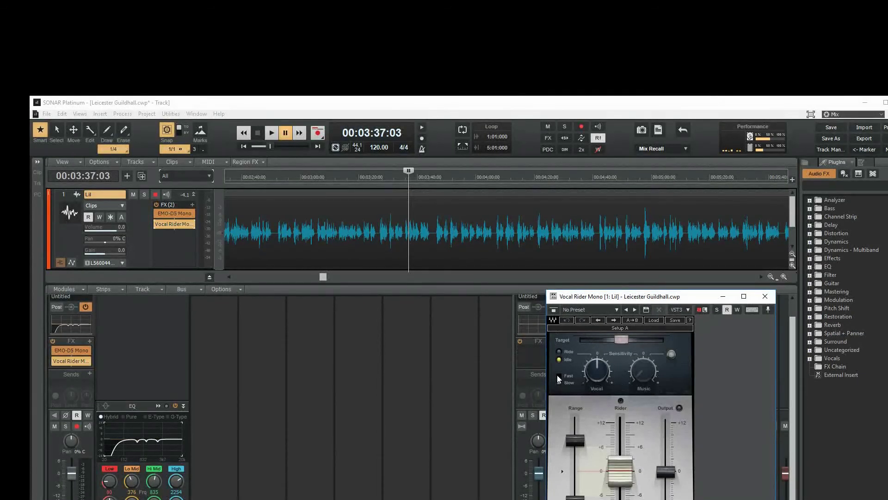
click(558, 377)
click(272, 133)
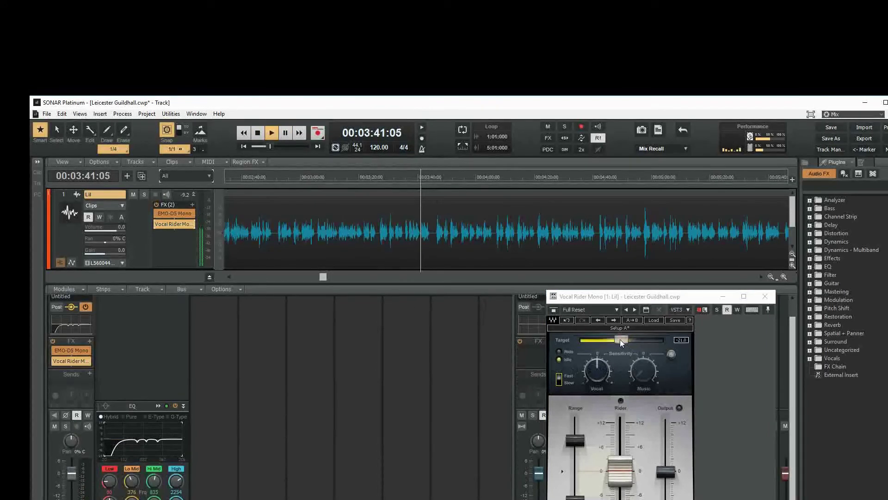
drag(620, 340, 632, 341)
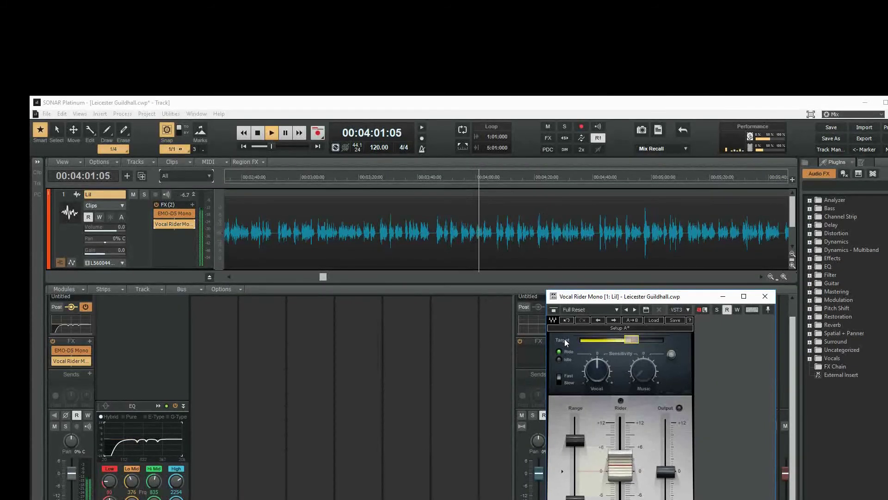
click(285, 136)
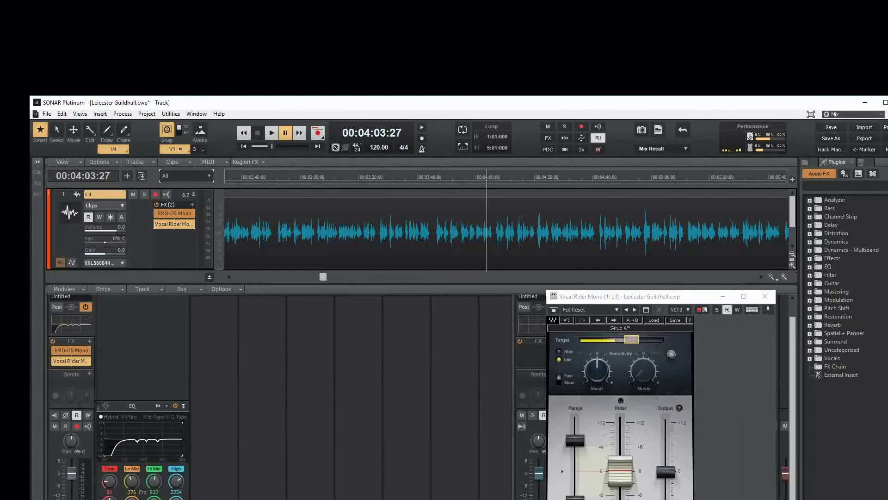
drag(653, 300, 338, 304)
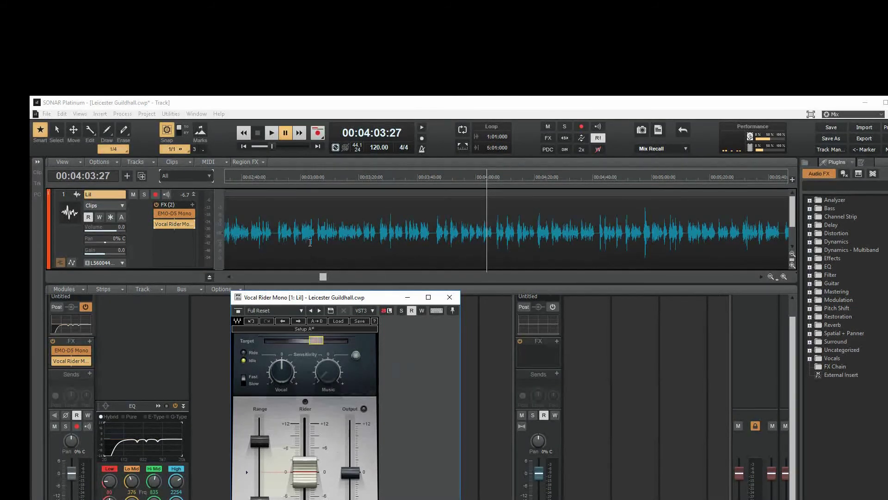
Step: Jump to the end of the recording and save the project
click(306, 146)
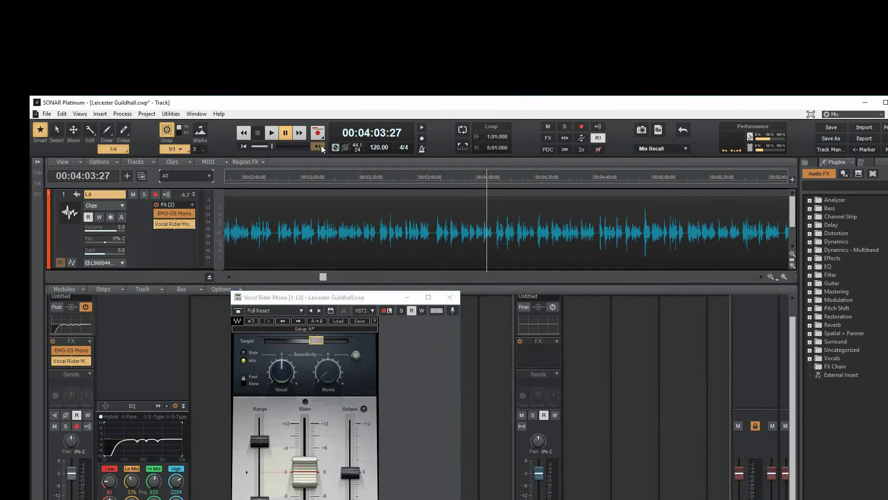
click(47, 115)
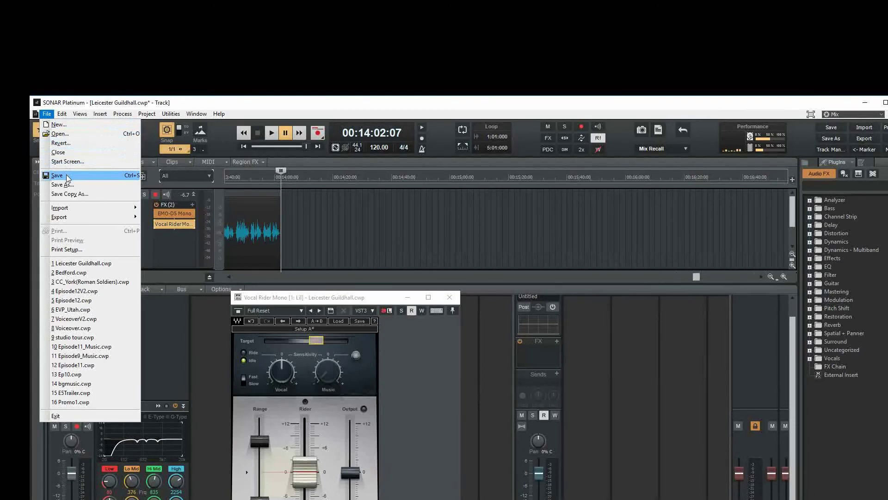
click(67, 177)
Step: Export the entire mix as a mono WAV named GuildhallV1
click(48, 114)
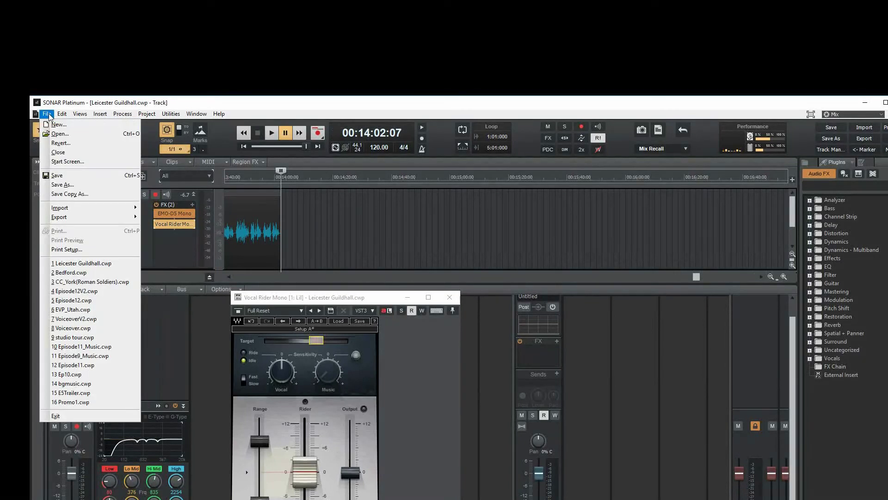
mouse_move(90, 217)
click(151, 218)
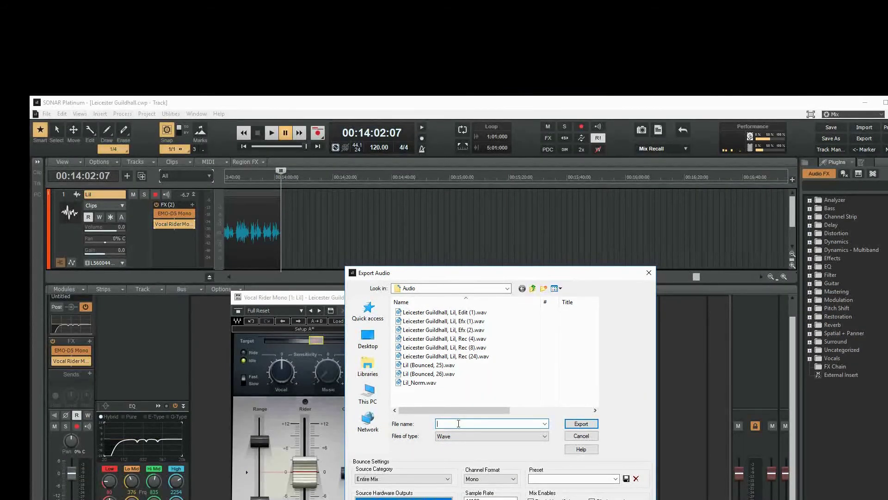
text(Guildh)
text(allV1)
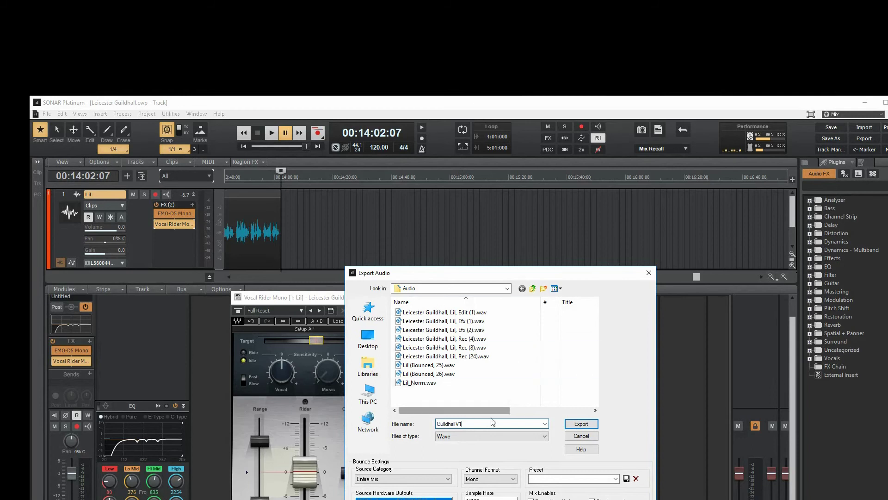
click(584, 426)
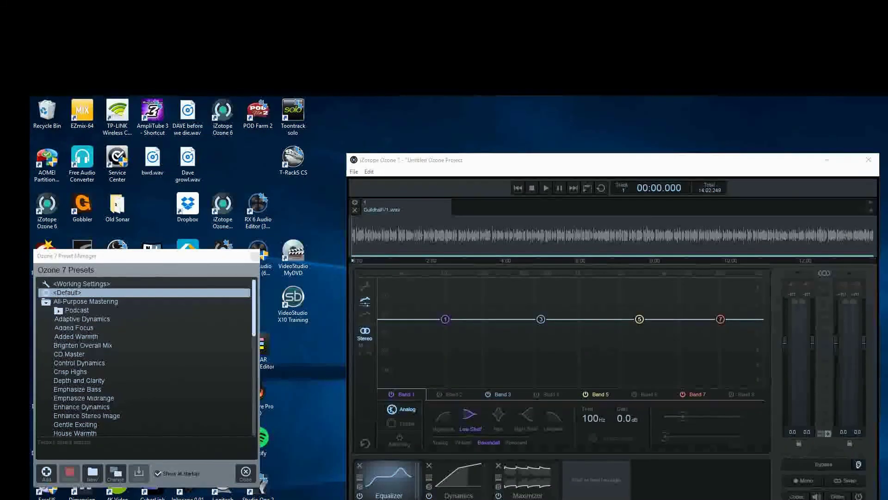
Step: Load the Podcast gentle master preset and rearrange the Insight meter and Ozone windows
click(59, 312)
click(99, 319)
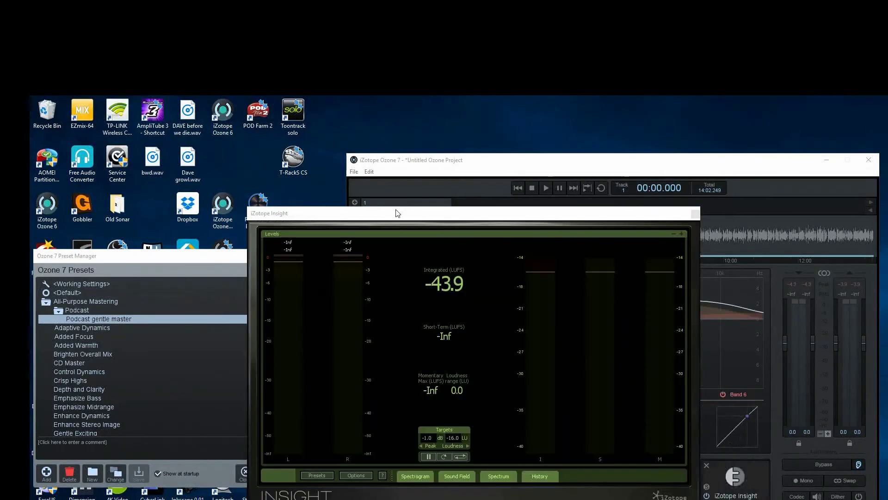
drag(414, 219, 203, 110)
drag(547, 162, 579, 118)
drag(337, 113, 334, 332)
click(577, 122)
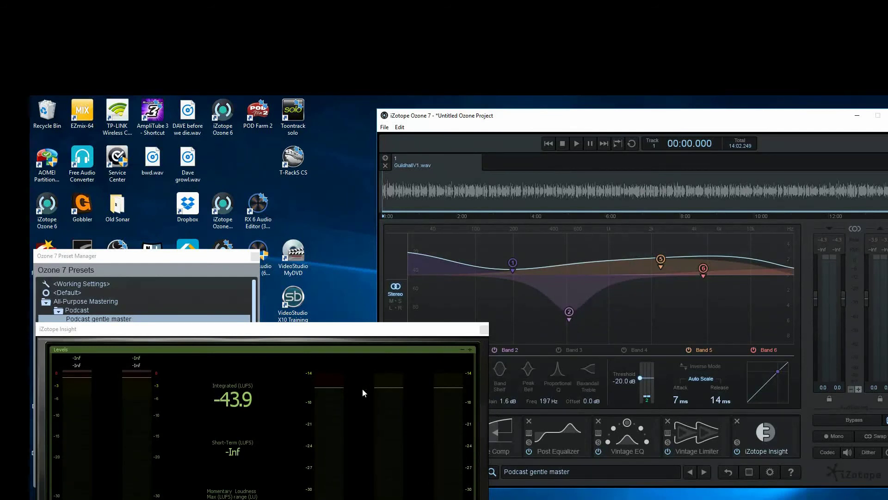
drag(319, 334, 325, 109)
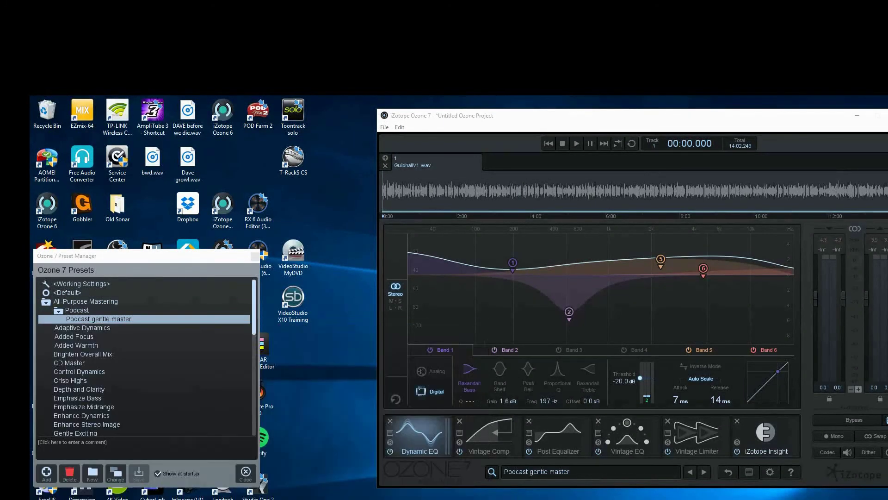
drag(700, 121, 638, 175)
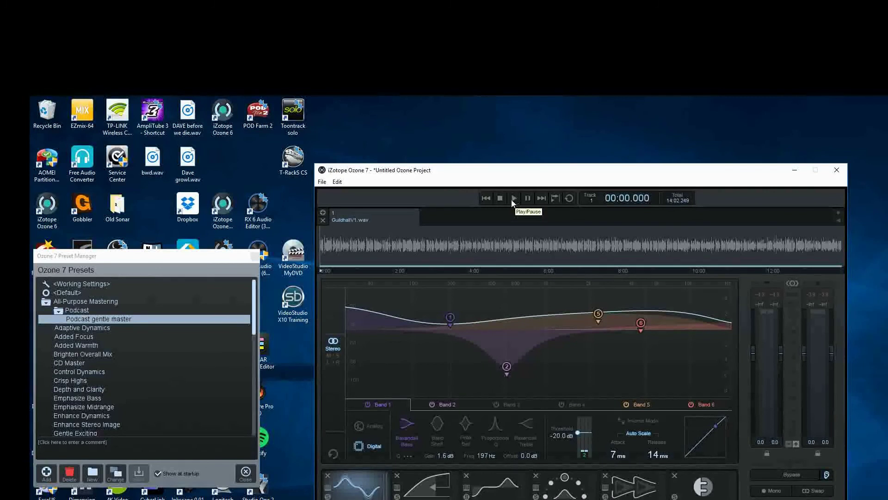
click(782, 478)
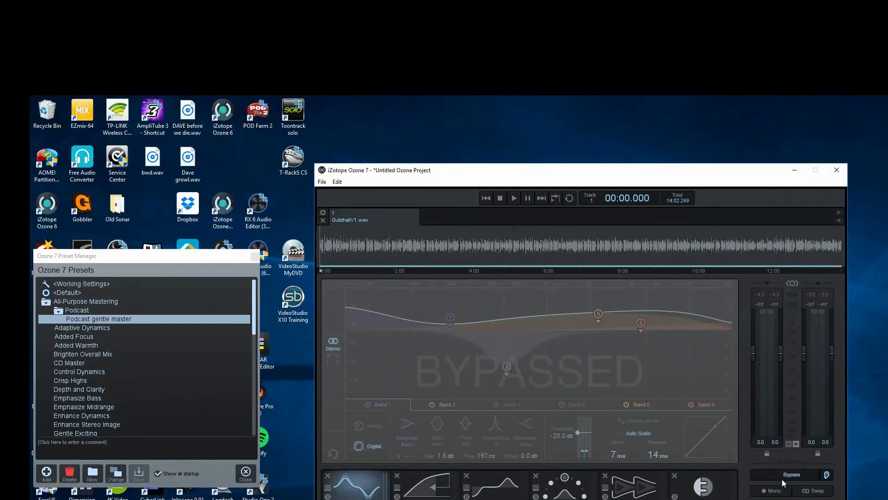
click(515, 198)
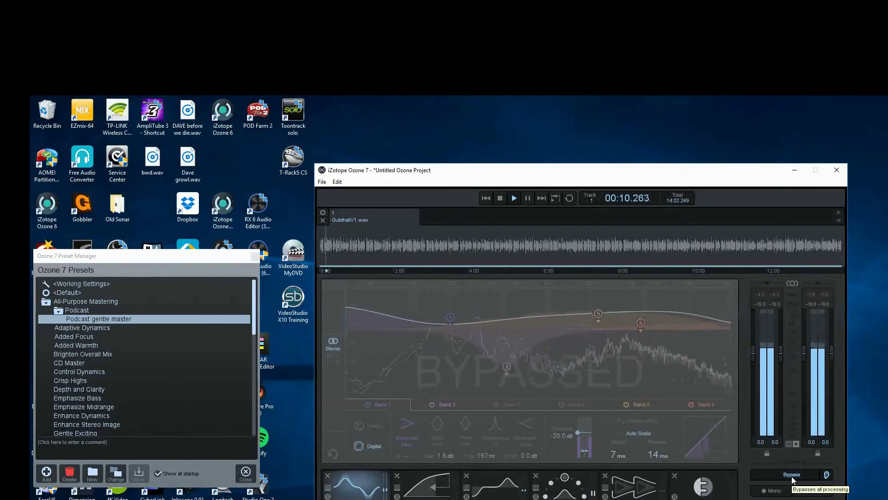
click(529, 199)
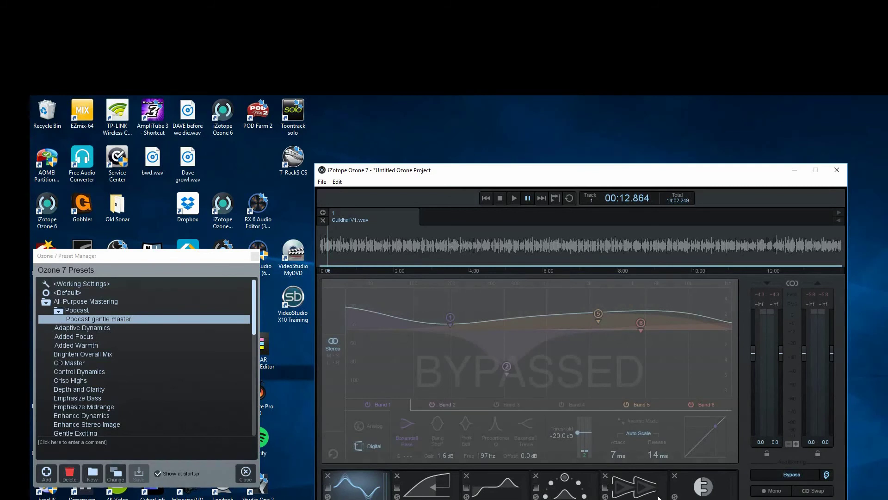
click(513, 199)
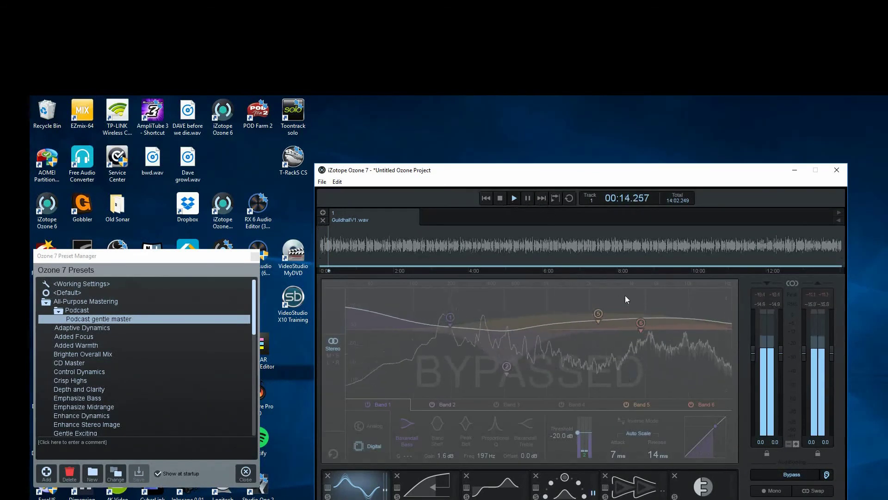
click(797, 474)
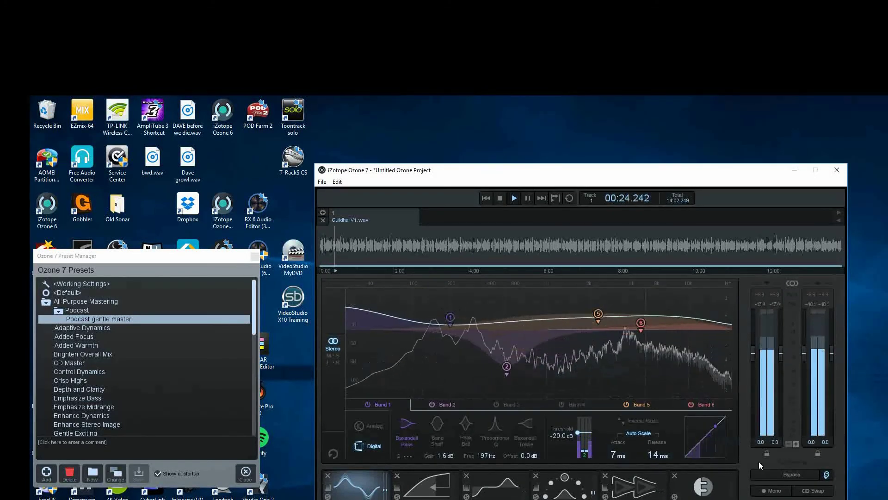
click(787, 474)
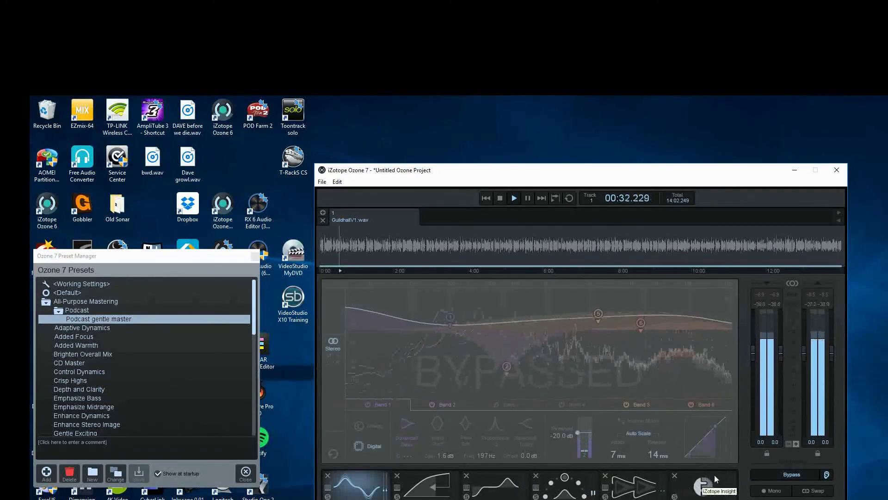
click(793, 475)
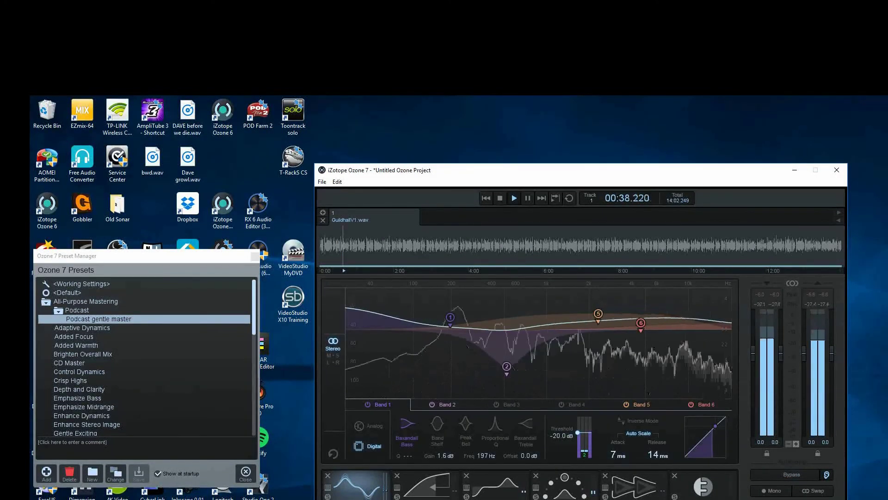
click(528, 199)
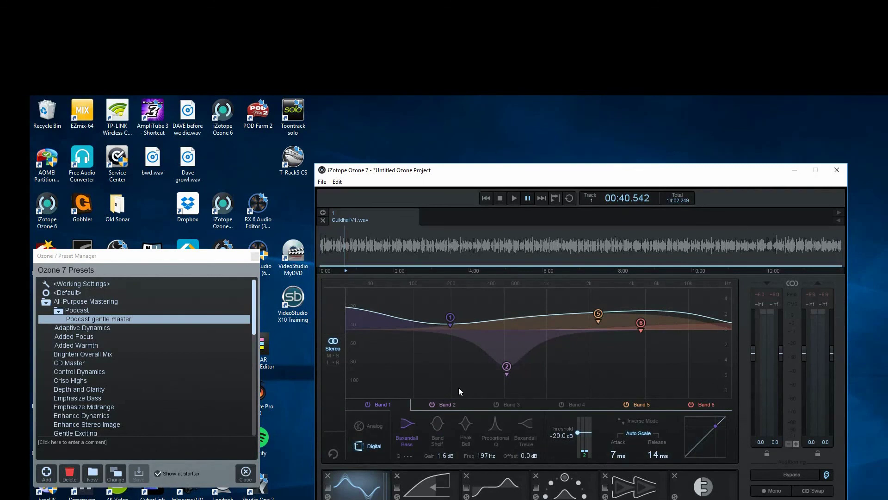
Step: Apply the Low End Control Dynamic EQ preset, compare it against bypass, then pause at 01:09.381
click(328, 487)
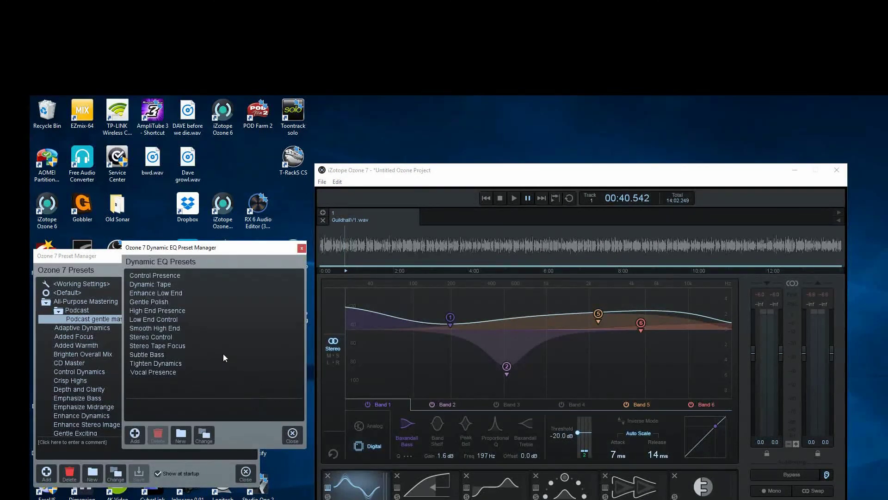
click(171, 319)
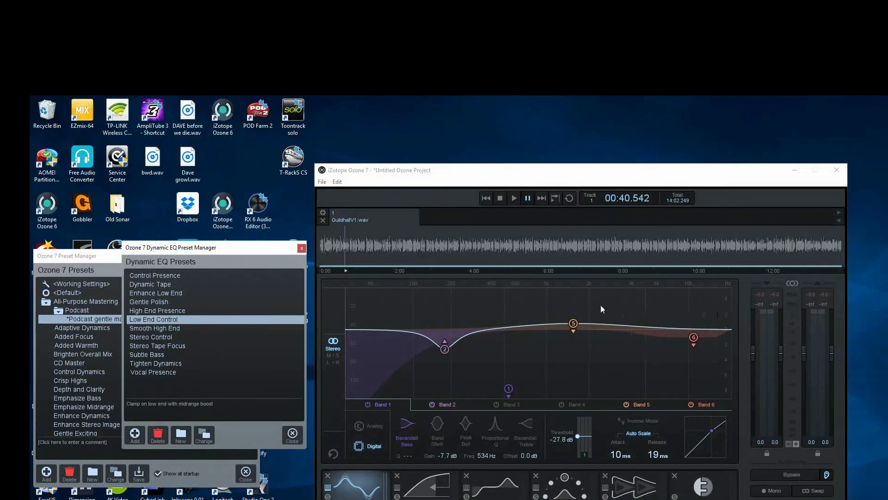
click(514, 198)
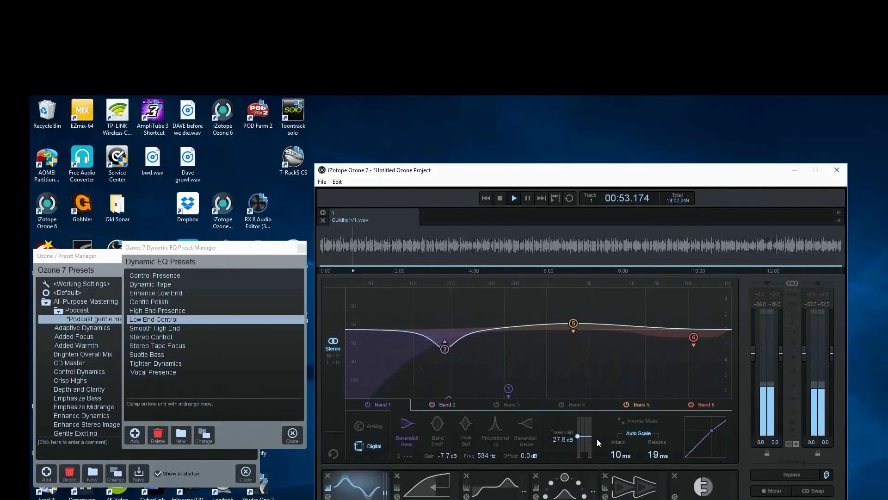
click(790, 474)
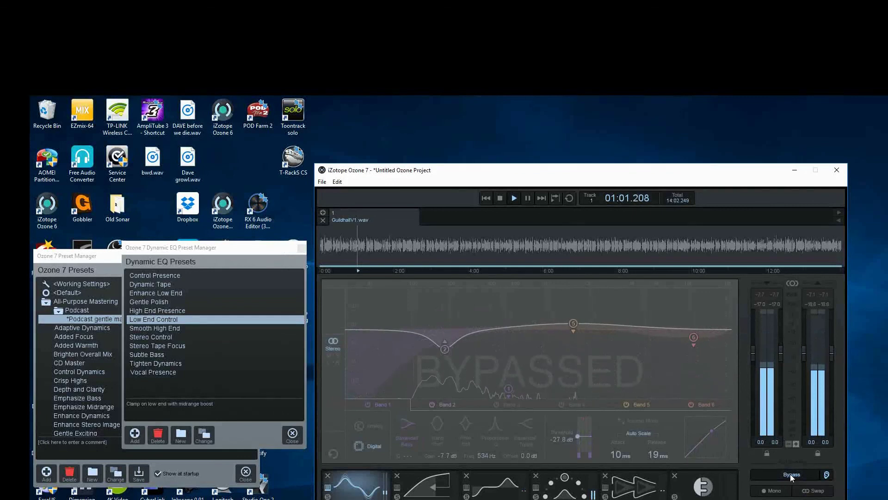
click(790, 473)
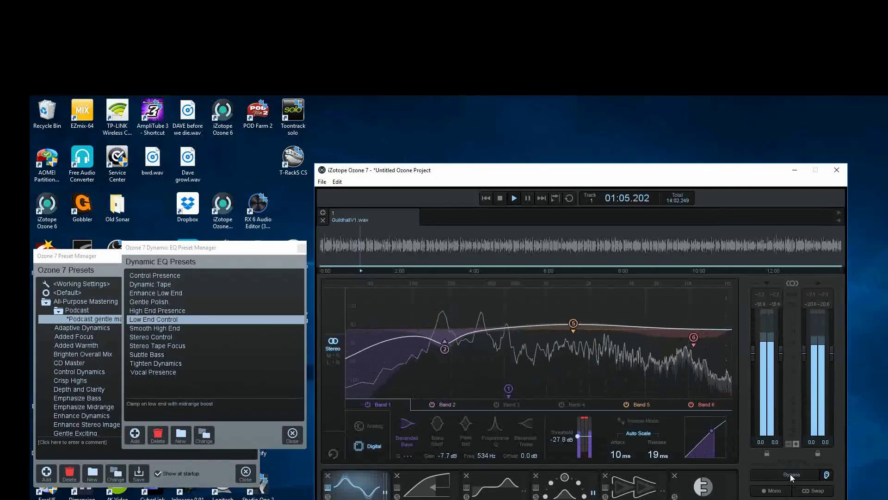
click(528, 198)
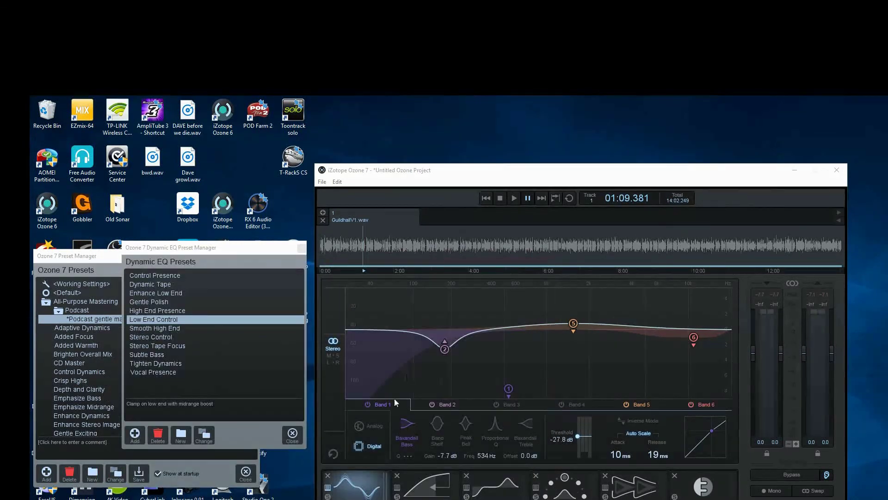
Step: Audition Tame Transients, then set the Vintage Compressor to the Slow and Steady preset
click(396, 488)
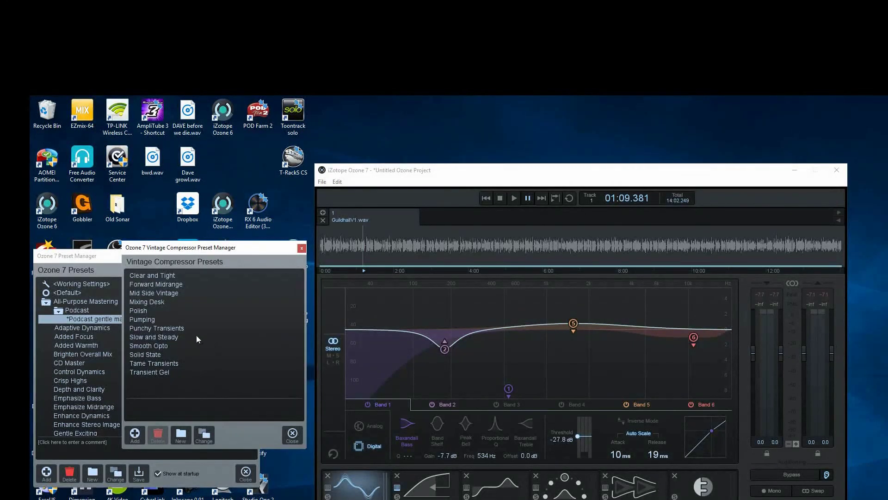
click(166, 364)
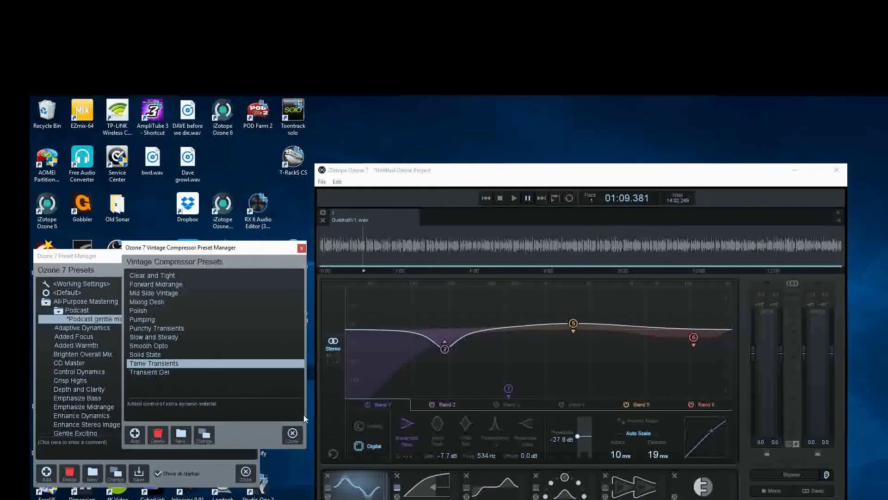
click(157, 337)
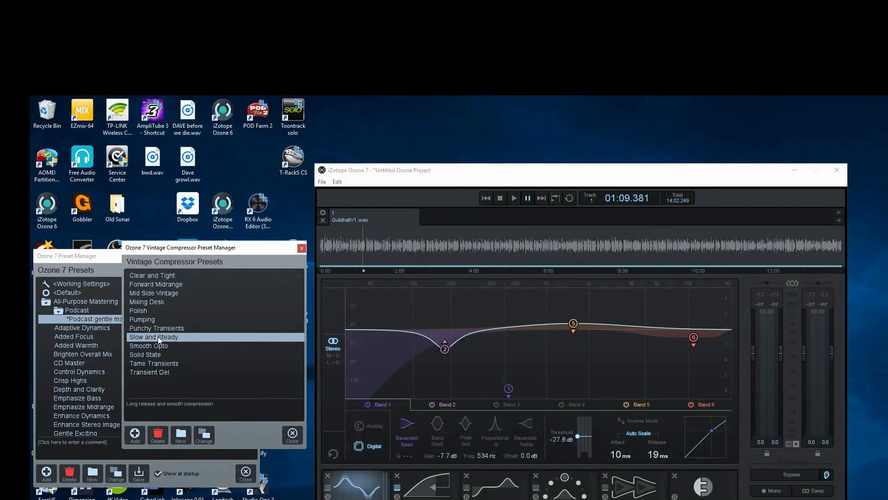
click(468, 488)
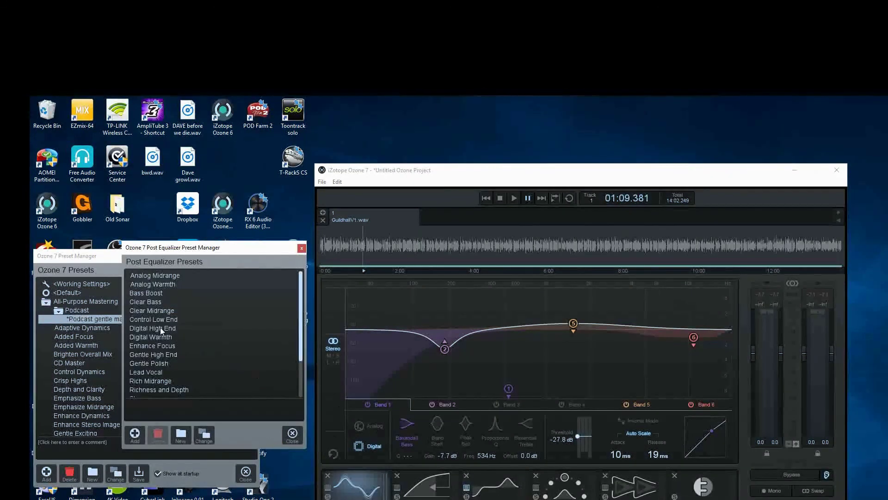
Step: Set Post Equalizer to Gentle Polish and Vintage EQ to Nasal Attenuation
click(156, 363)
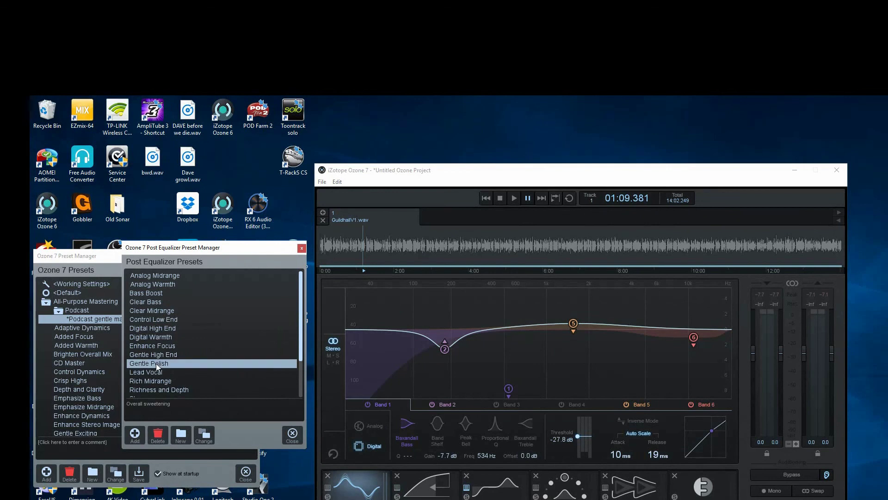
click(535, 487)
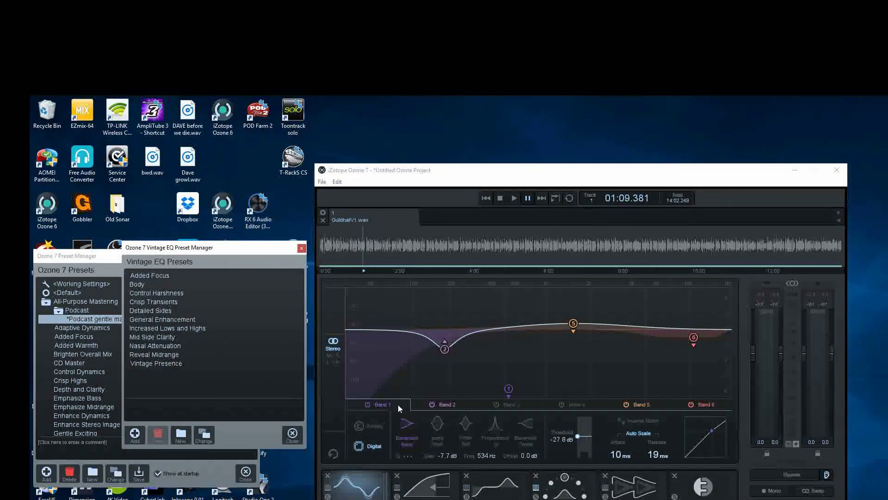
click(171, 346)
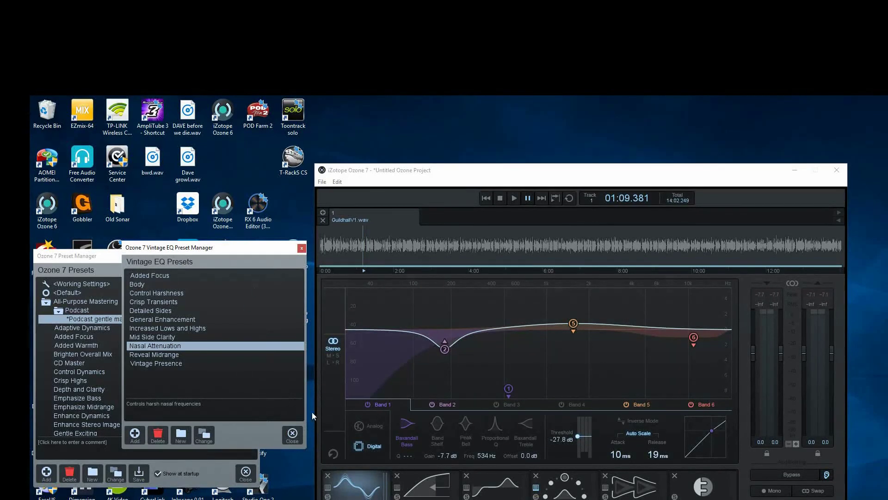
Step: Play the vocal and audition Vintage EQ presets such as Body and Added Focus
click(514, 198)
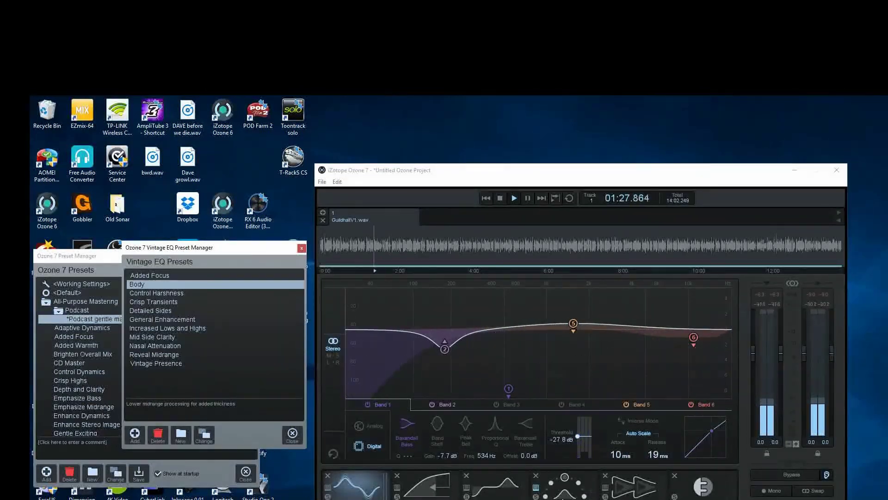
click(137, 284)
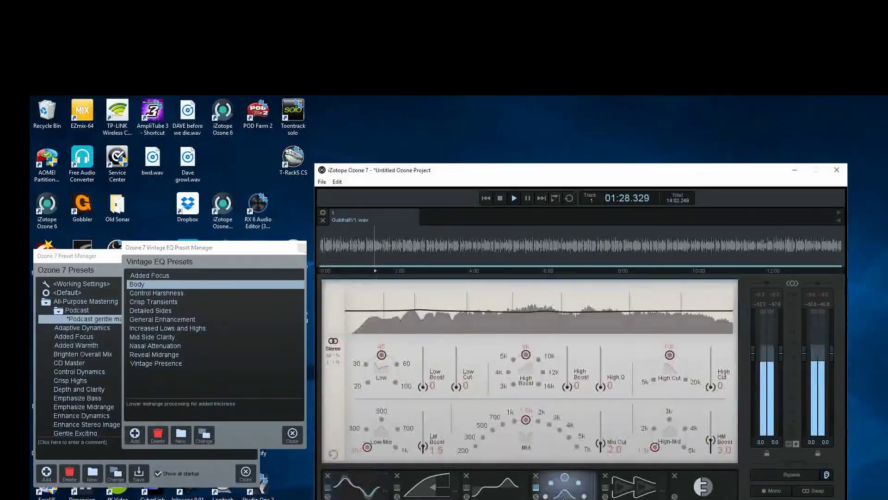
click(182, 278)
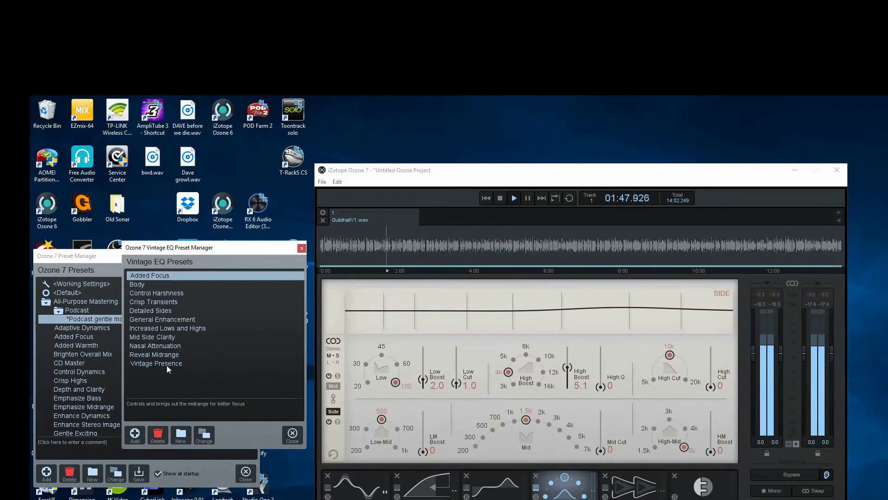
click(168, 365)
click(184, 292)
Step: Step through Post Equalizer presets during playback, auditioning Clear Midrange
click(185, 319)
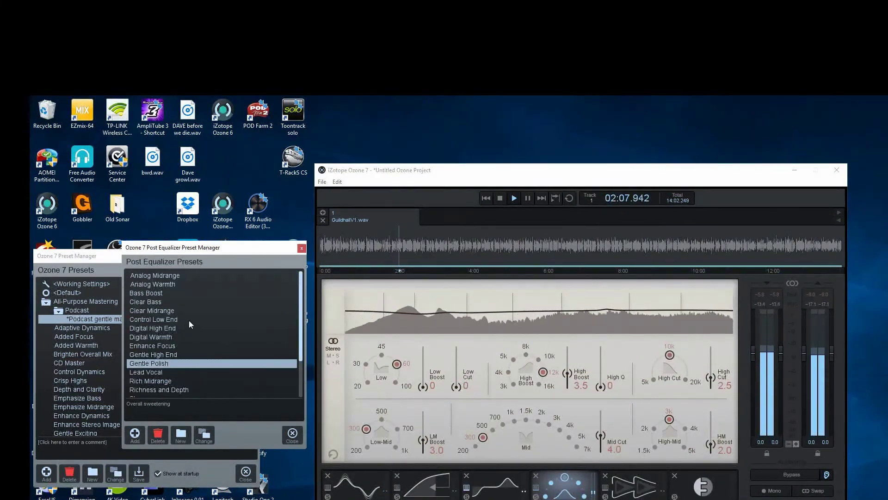
scroll(176, 324, down, 2)
click(153, 345)
click(157, 355)
click(171, 365)
click(169, 338)
scroll(169, 329, up, 3)
click(199, 312)
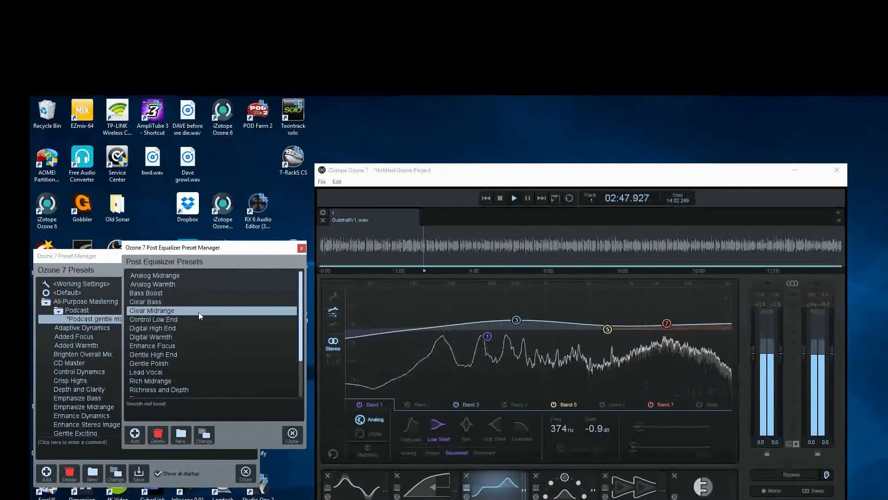
click(636, 486)
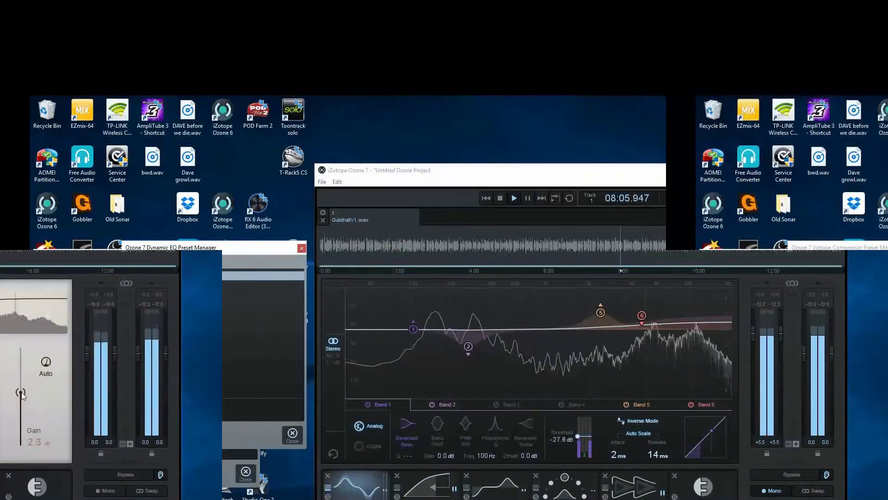
Step: Audition Vocal Presence, set the Dynamic EQ to Control Presence, and stop playback at 00:00.000
click(154, 303)
click(166, 370)
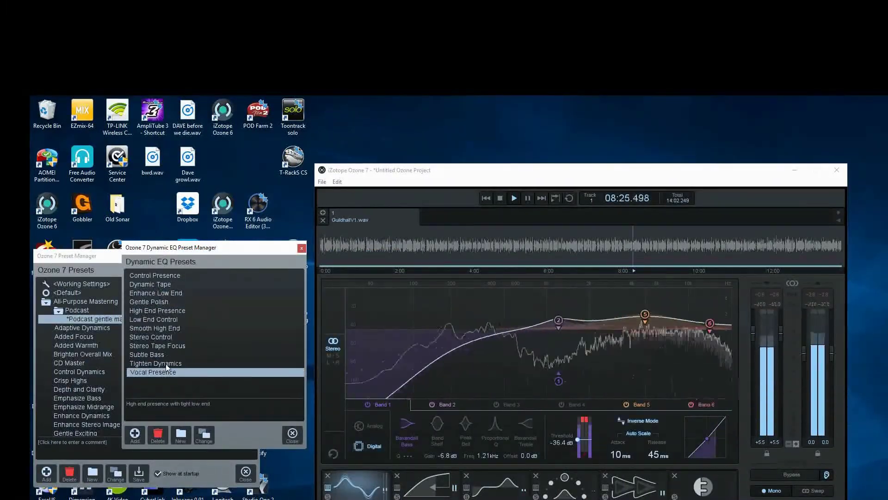
click(160, 276)
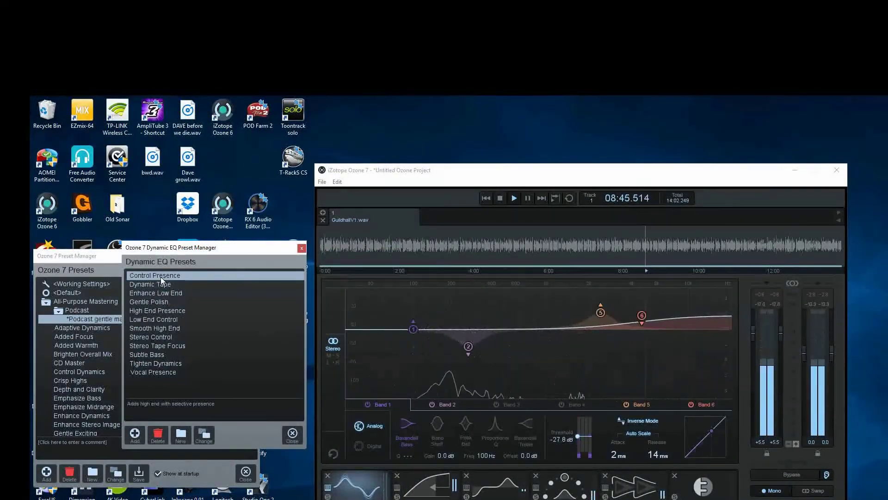
click(731, 331)
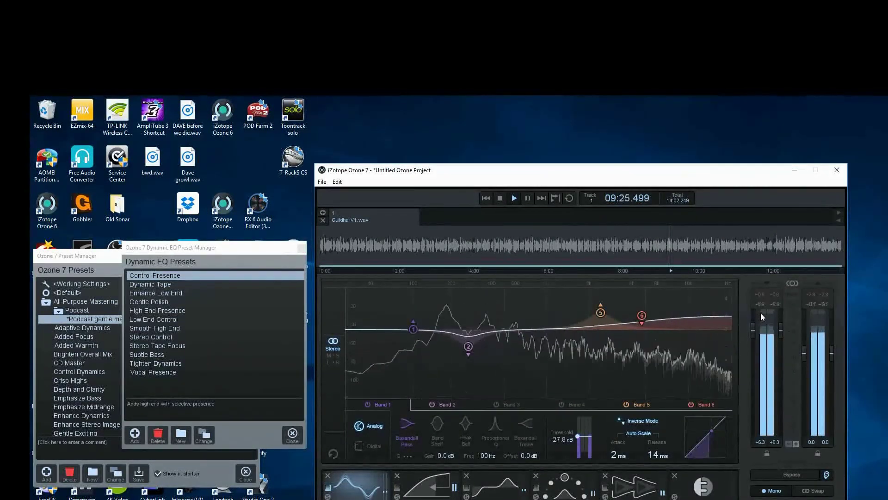
click(500, 198)
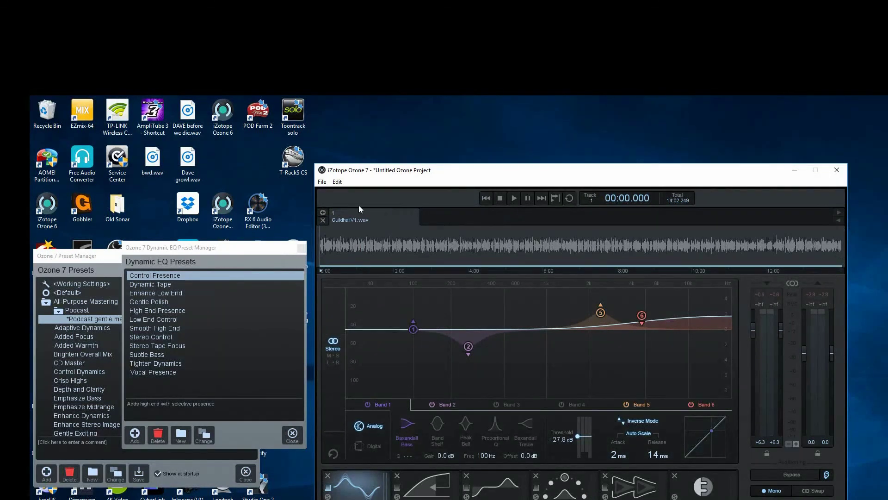
Step: Open Ozone's File menu to reach Export Audio Files
click(323, 182)
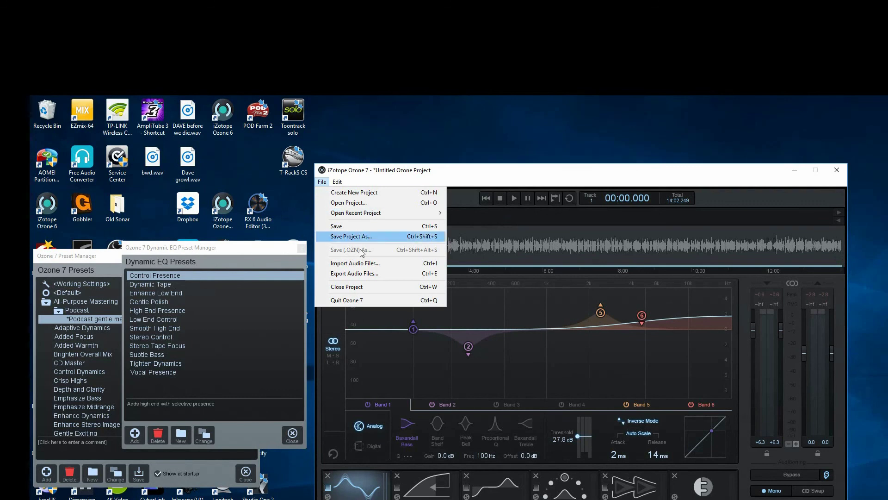